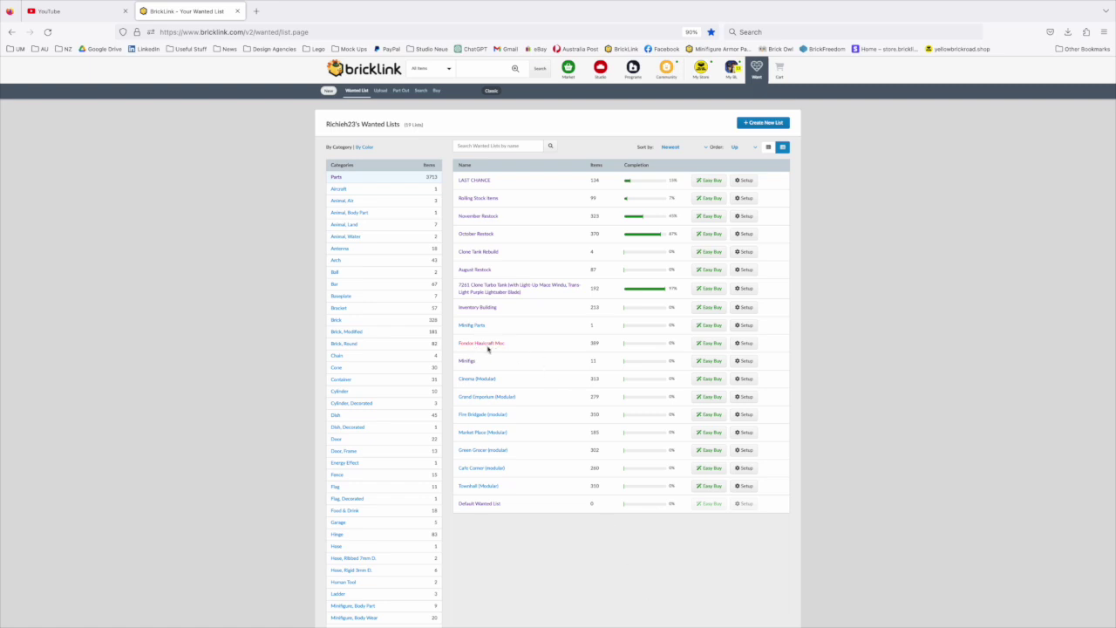
- View the parts in the Clone Tank Rebuild wanted list and return to the overview of wanted lists
scroll(486, 348, down, 1)
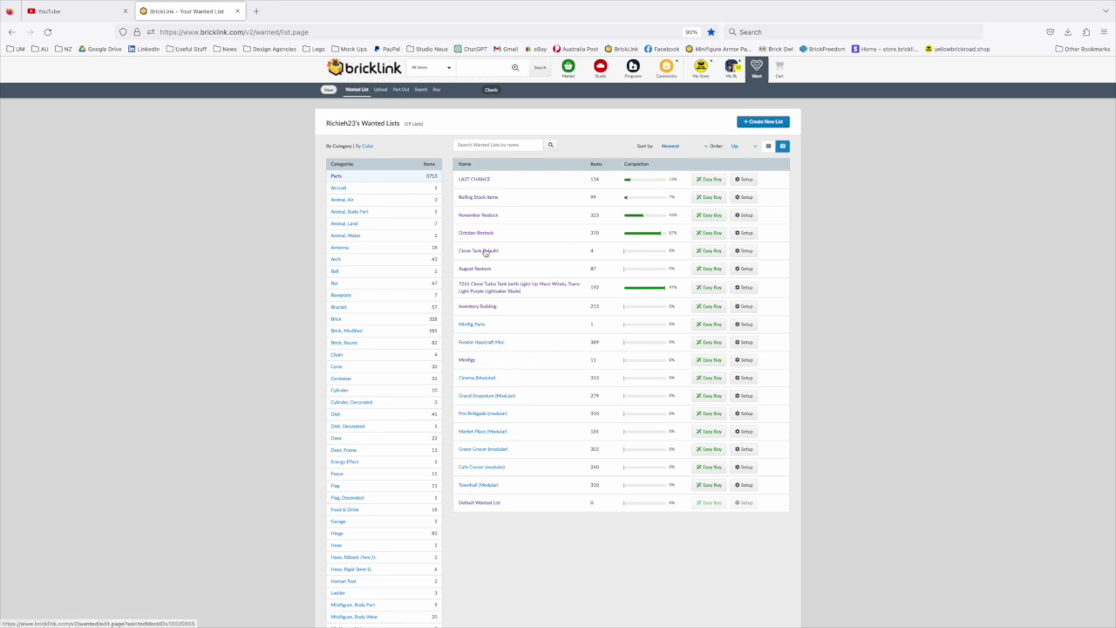
scroll(485, 253, up, 1)
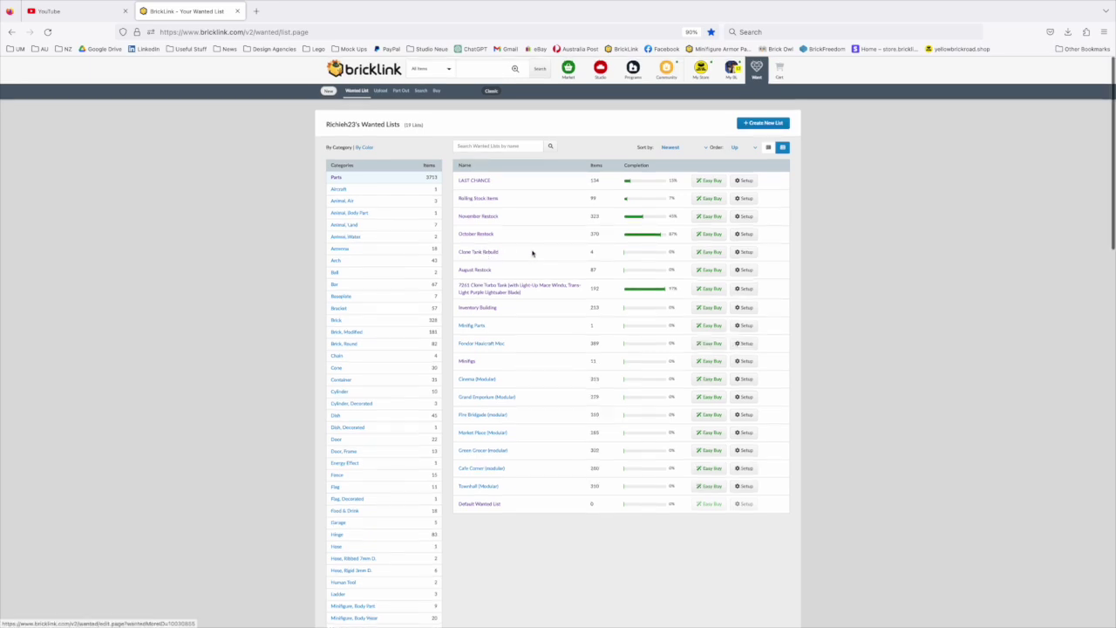
click(486, 252)
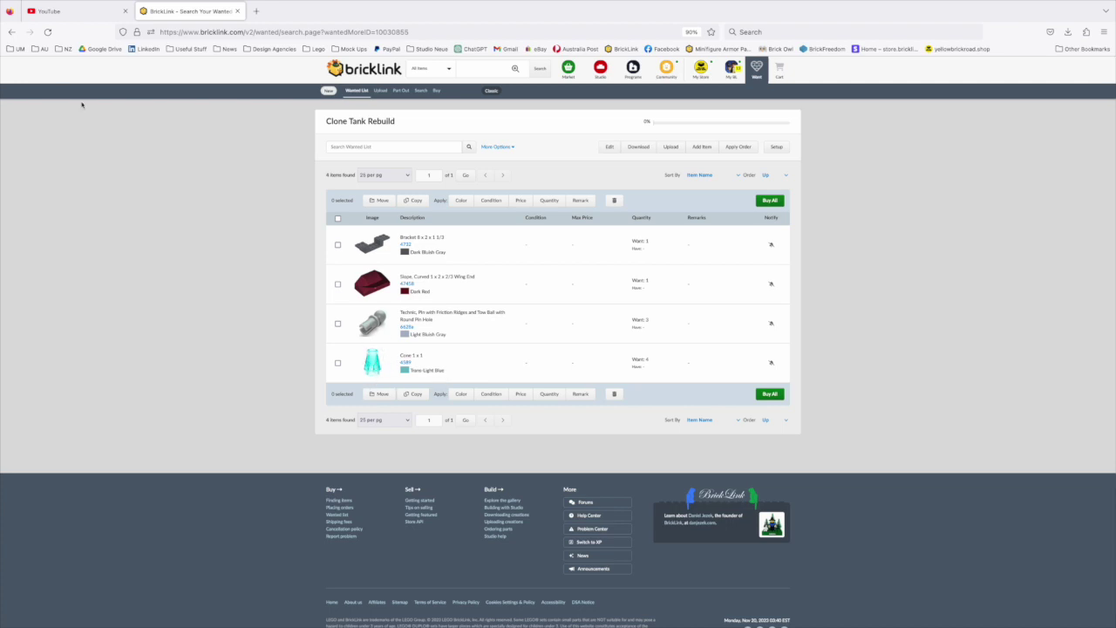
click(11, 31)
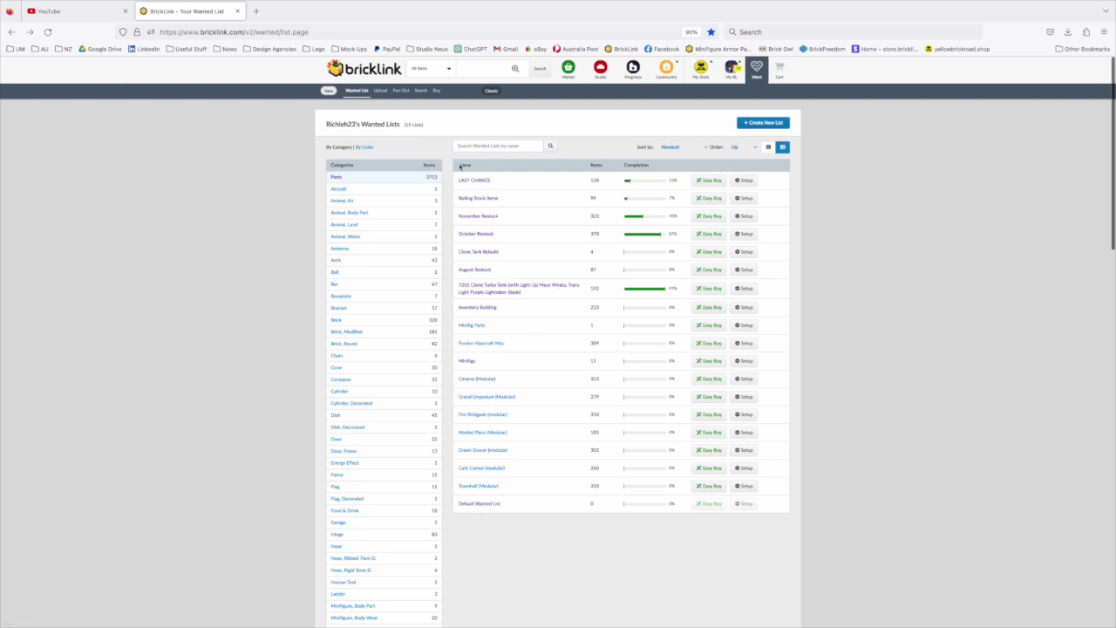
- Bring up the form for creating a new wanted list and close it without creating one
click(763, 122)
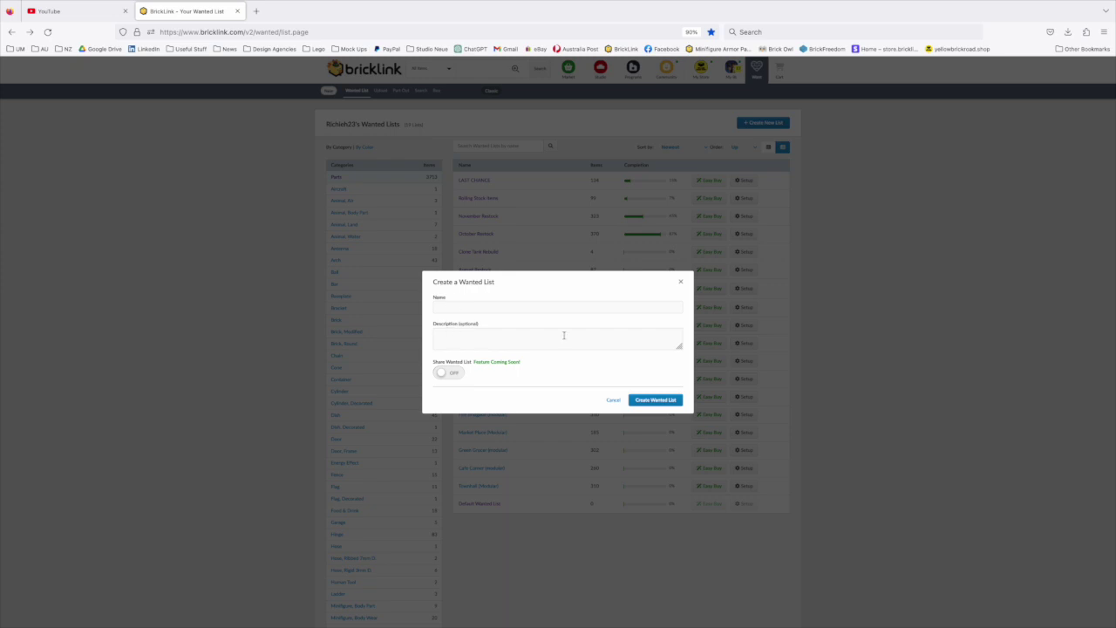
click(683, 282)
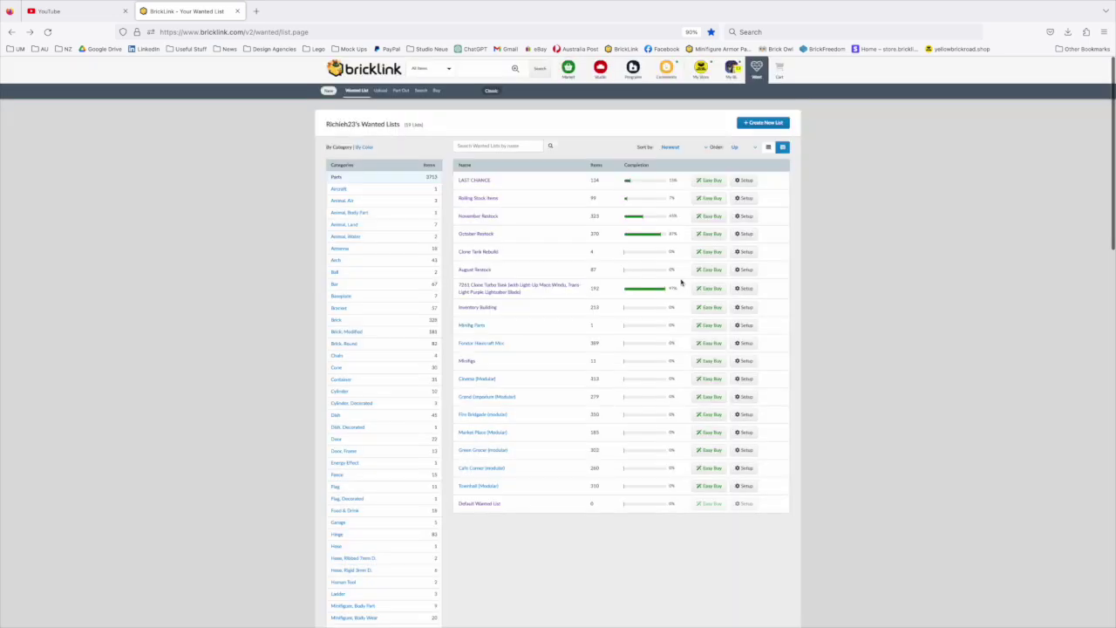
- Open the LAST CHANCE wanted list and look through its first page of parts
click(474, 180)
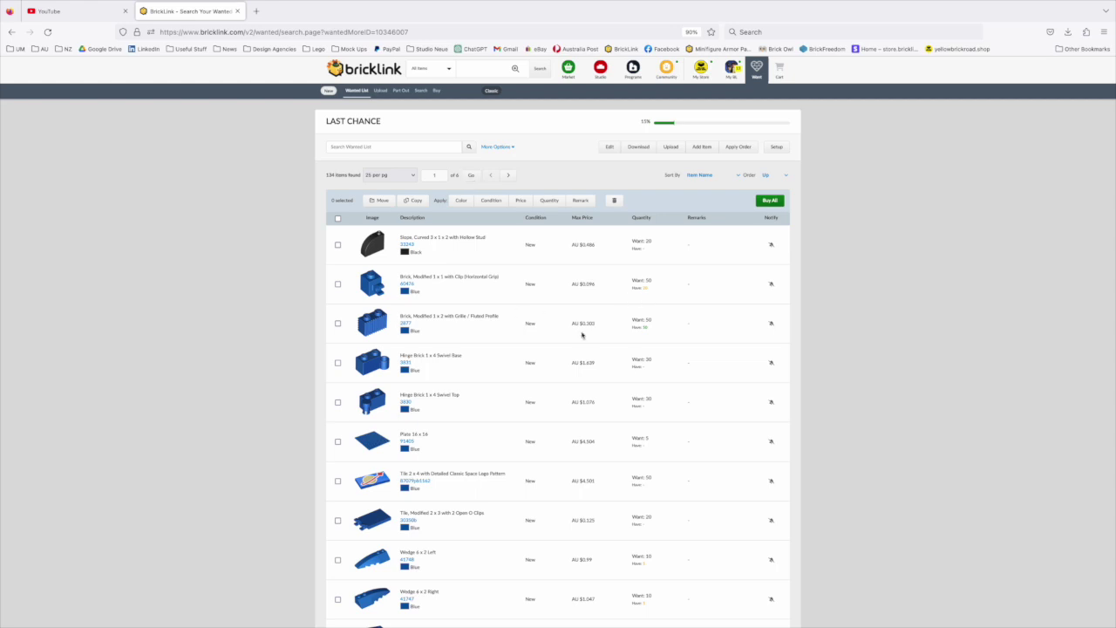
scroll(582, 335, down, 10)
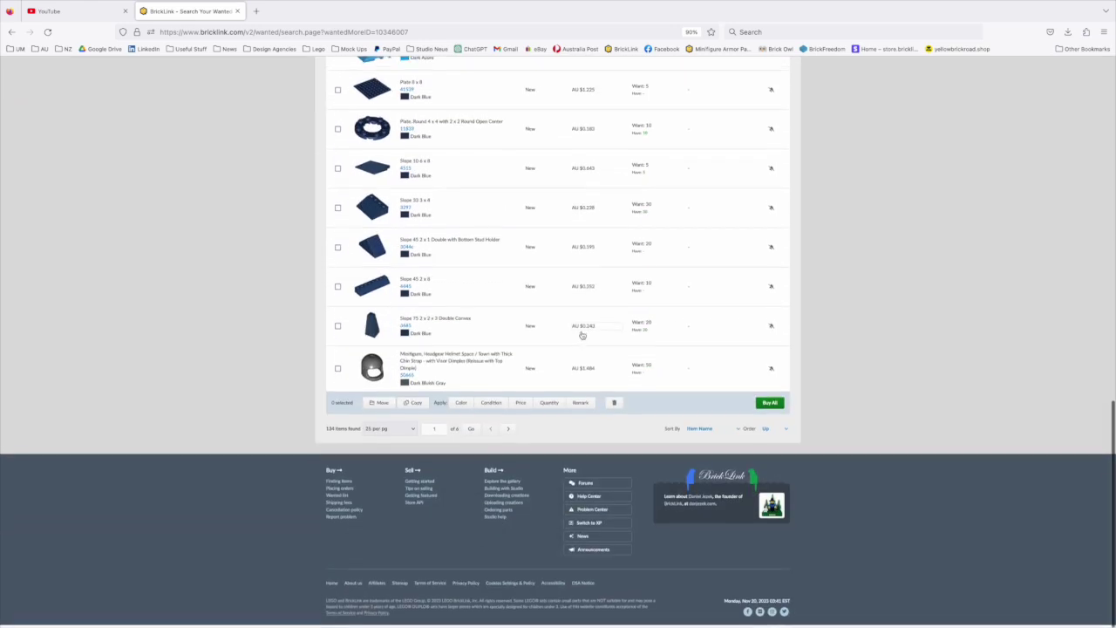
scroll(582, 335, up, 10)
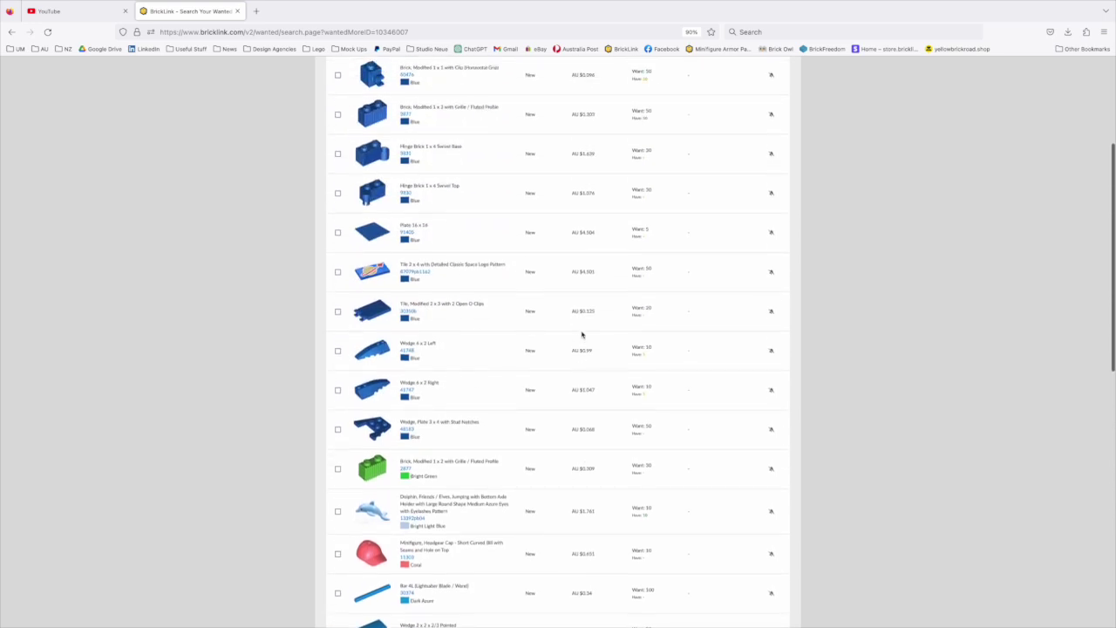
scroll(583, 335, up, 5)
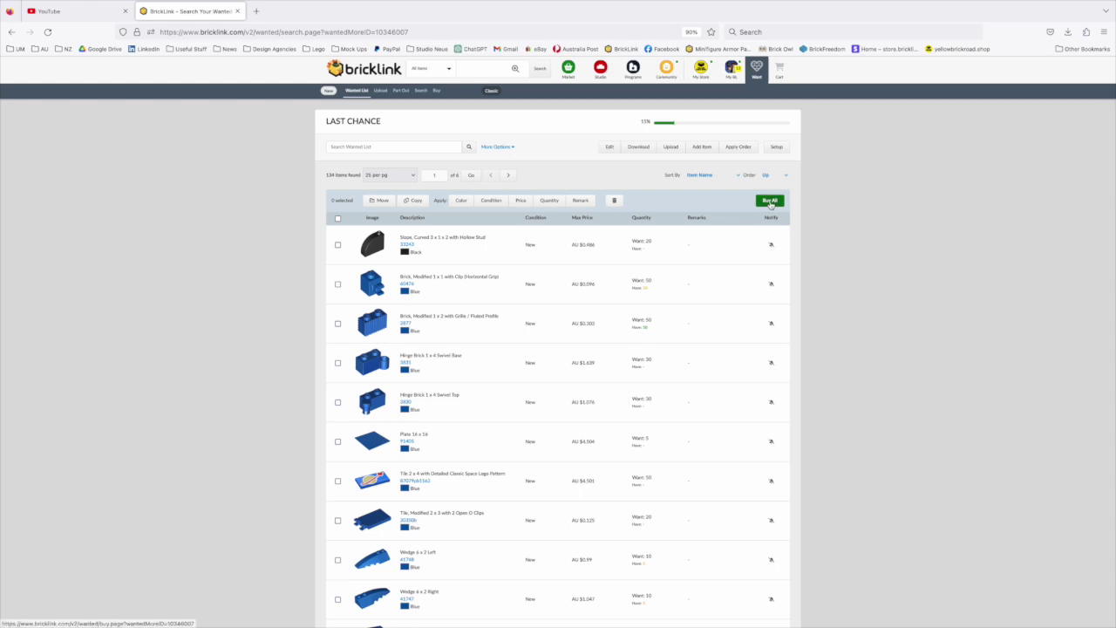
- Check the store filters for buying the whole LAST CHANCE list, return to it and review its maximum prices and quantities
click(770, 203)
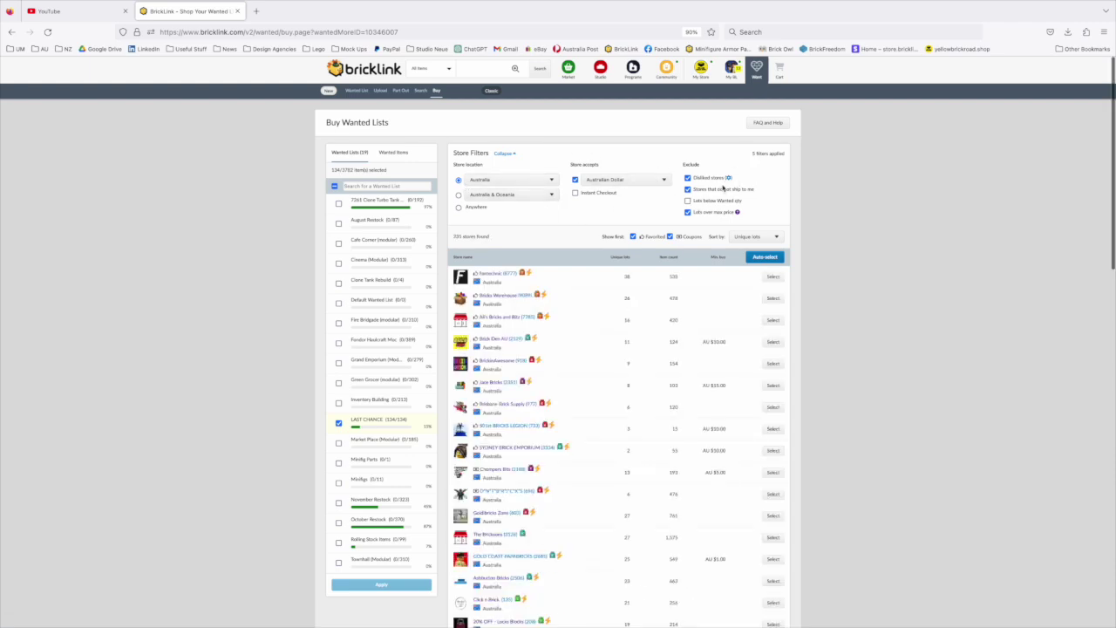
click(10, 32)
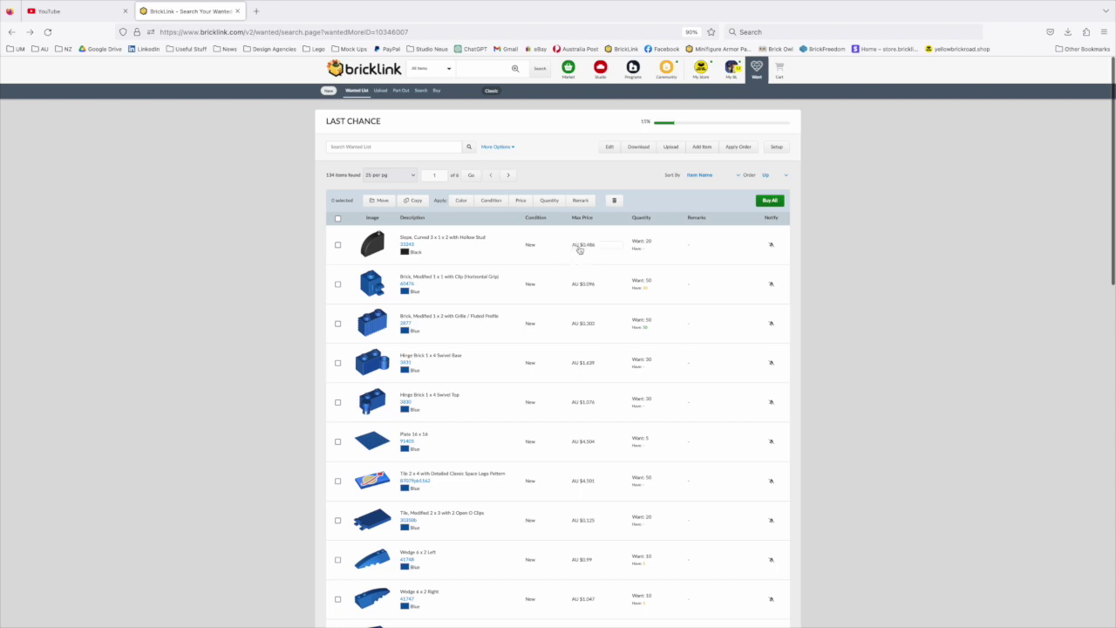
scroll(600, 323, down, 3)
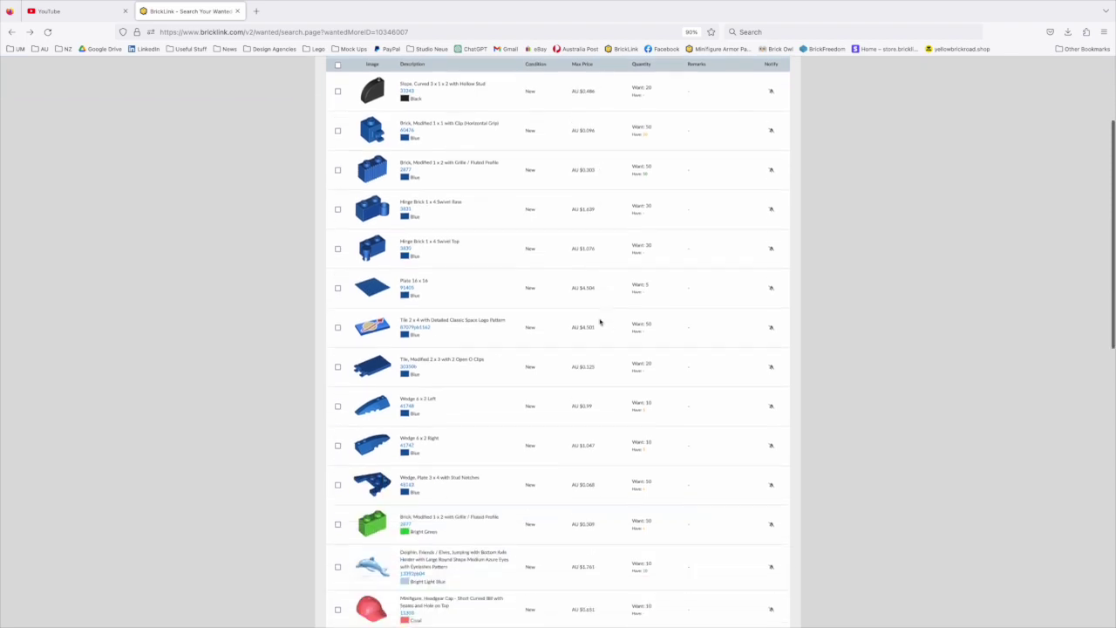
scroll(601, 322, down, 6)
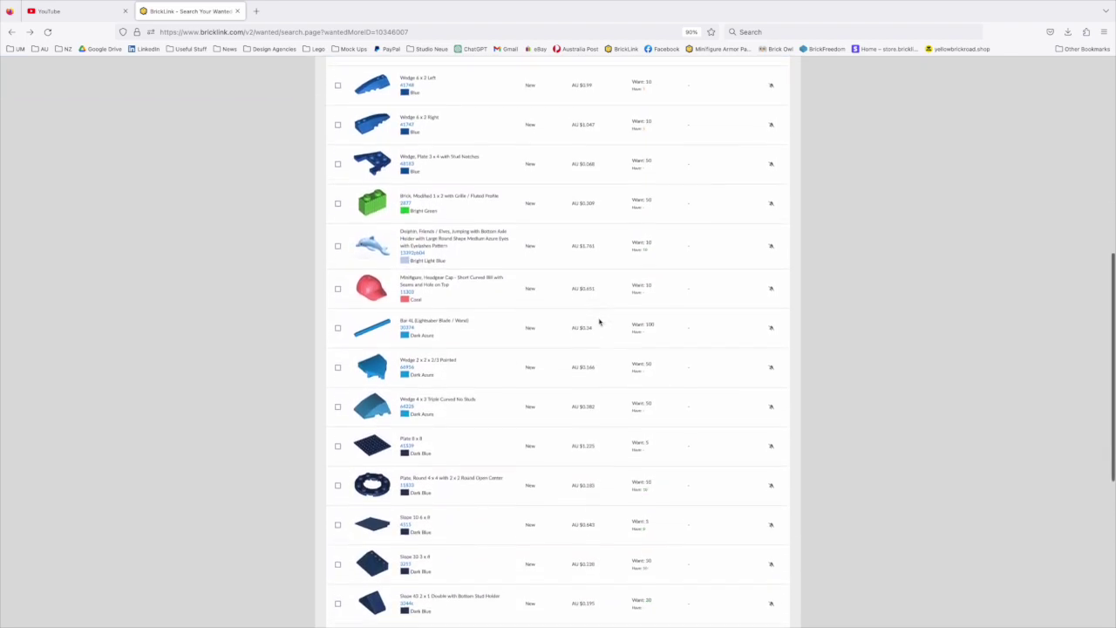
scroll(599, 322, down, 5)
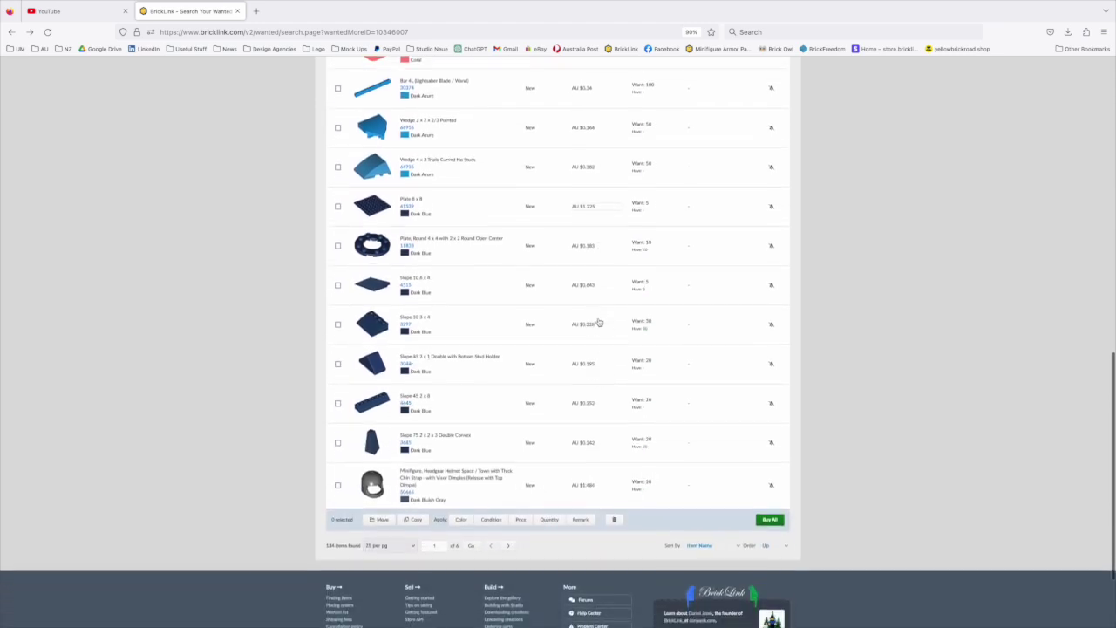
scroll(599, 323, up, 15)
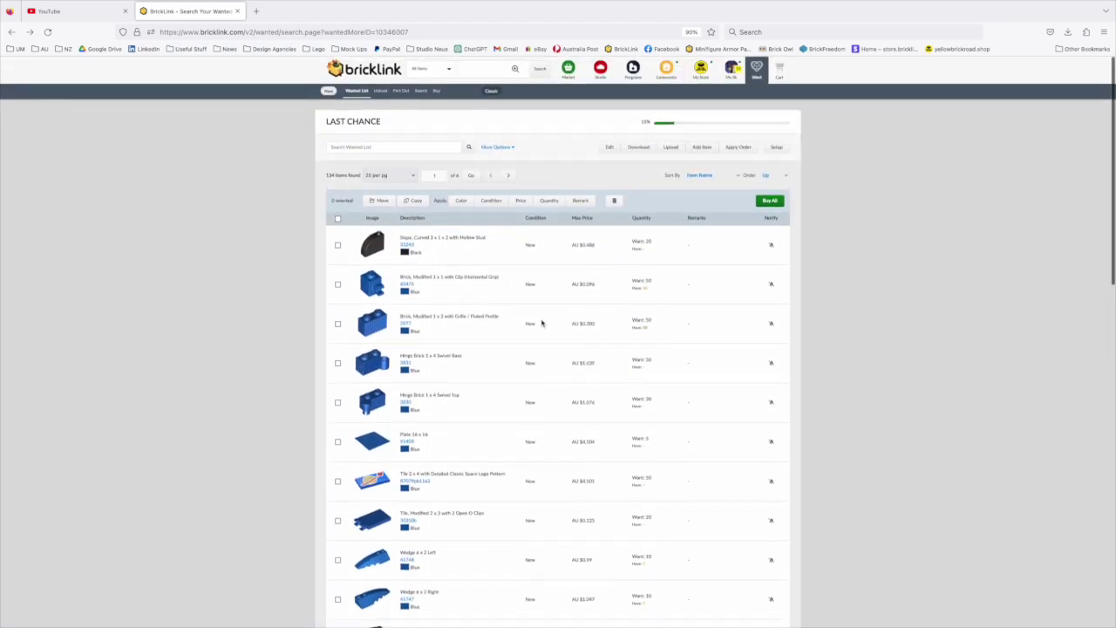
- Find stores for buying the LAST CHANCE list, examine the matching lots from Kovac Bricks, cancel that selection and return to the list
click(769, 201)
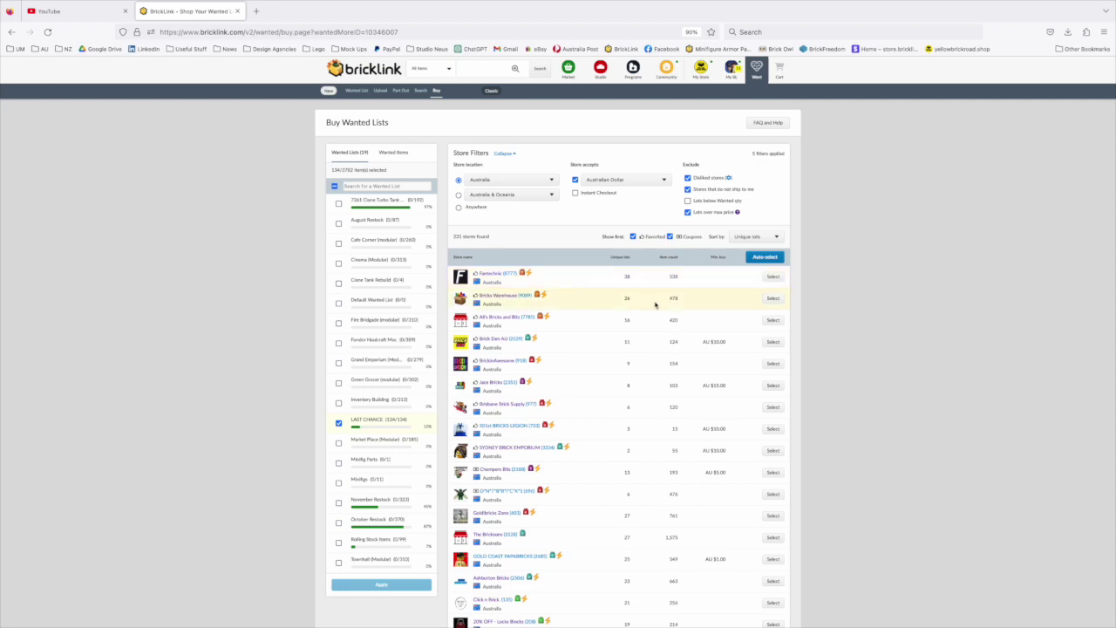
scroll(655, 304, down, 5)
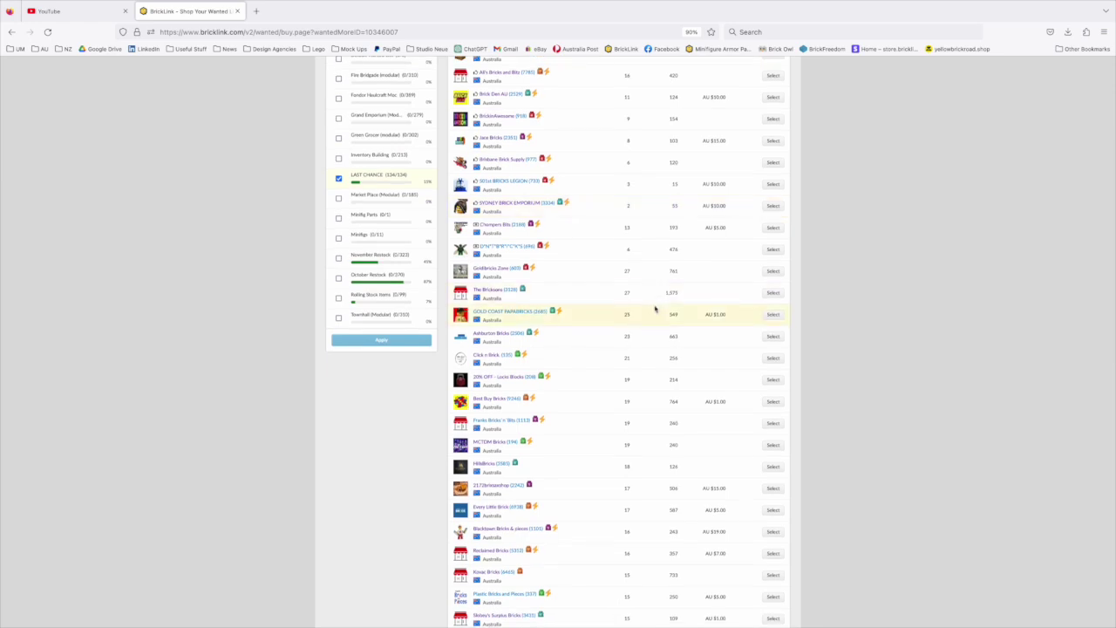
scroll(655, 308, down, 3)
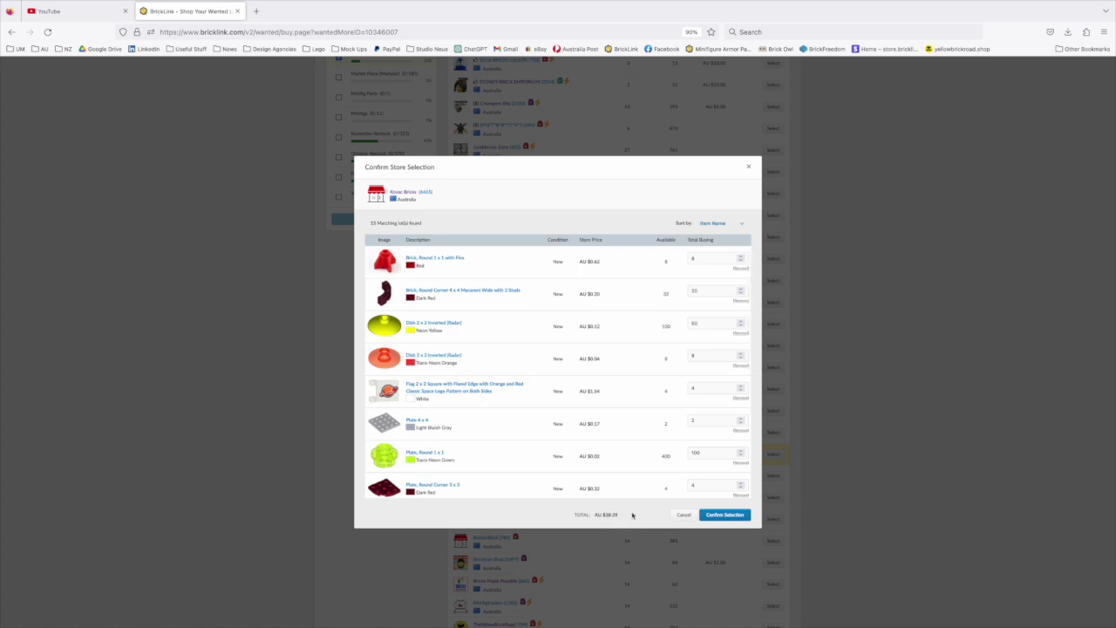
scroll(572, 469, down, 6)
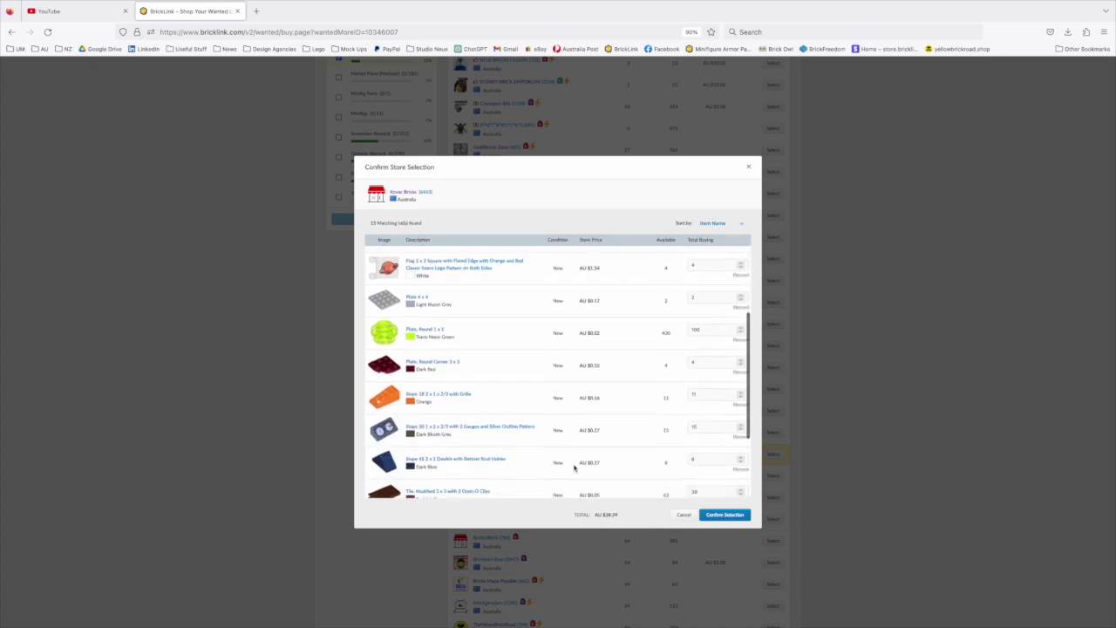
scroll(574, 468, up, 6)
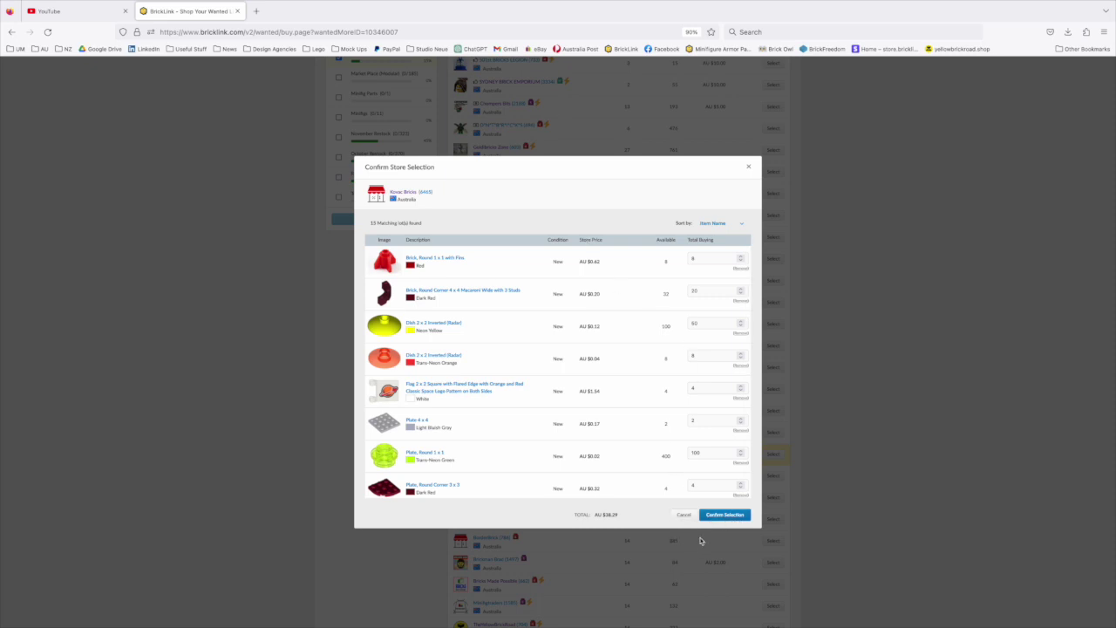
click(684, 515)
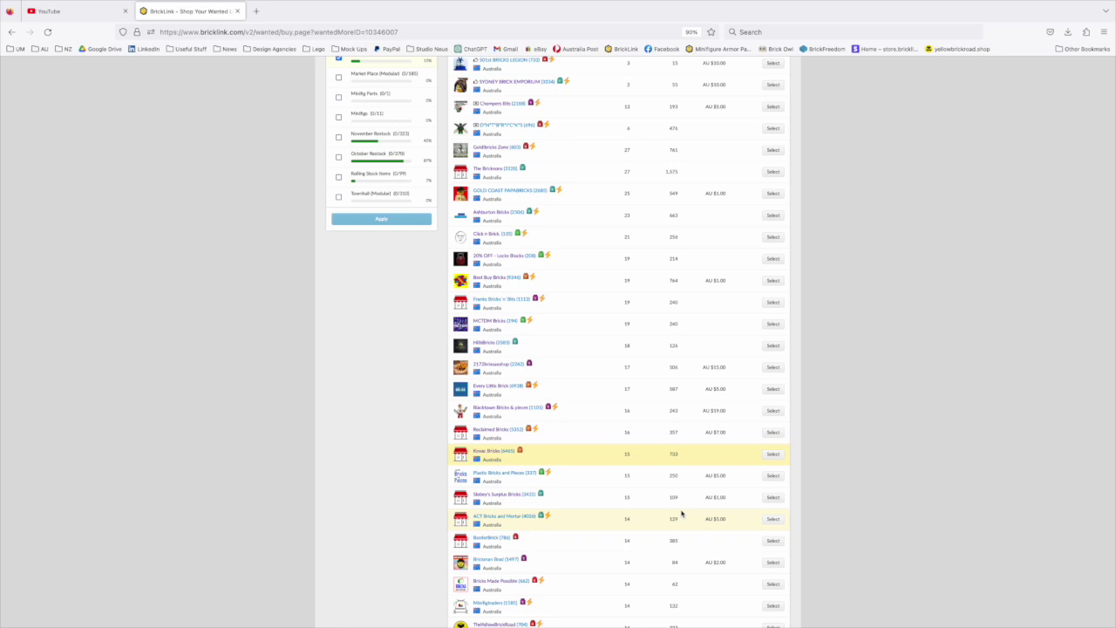
scroll(681, 408, up, 5)
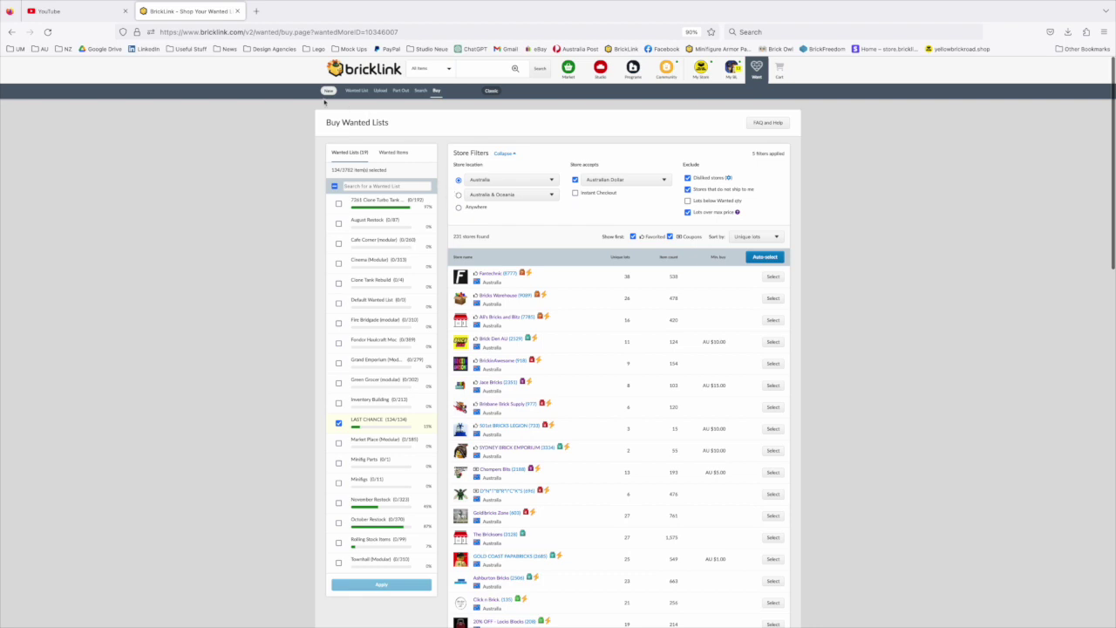
click(12, 31)
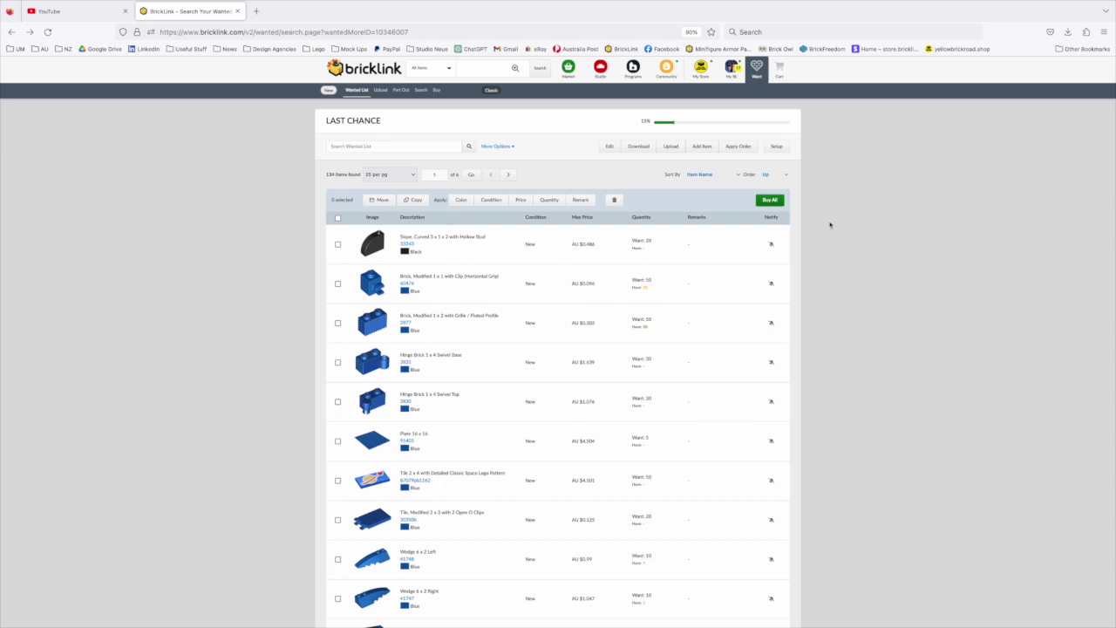
- Apply the Bricks Warehouse order dated 11/12/2023 to the LAST CHANCE wanted list with the suggested quantities
click(735, 146)
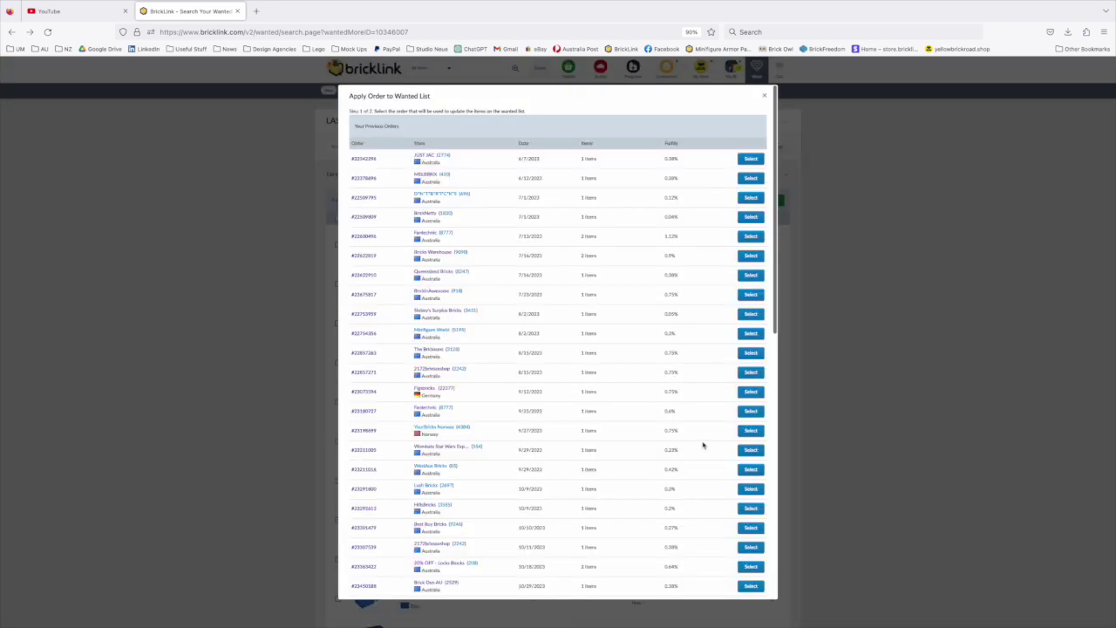
scroll(703, 446, down, 10)
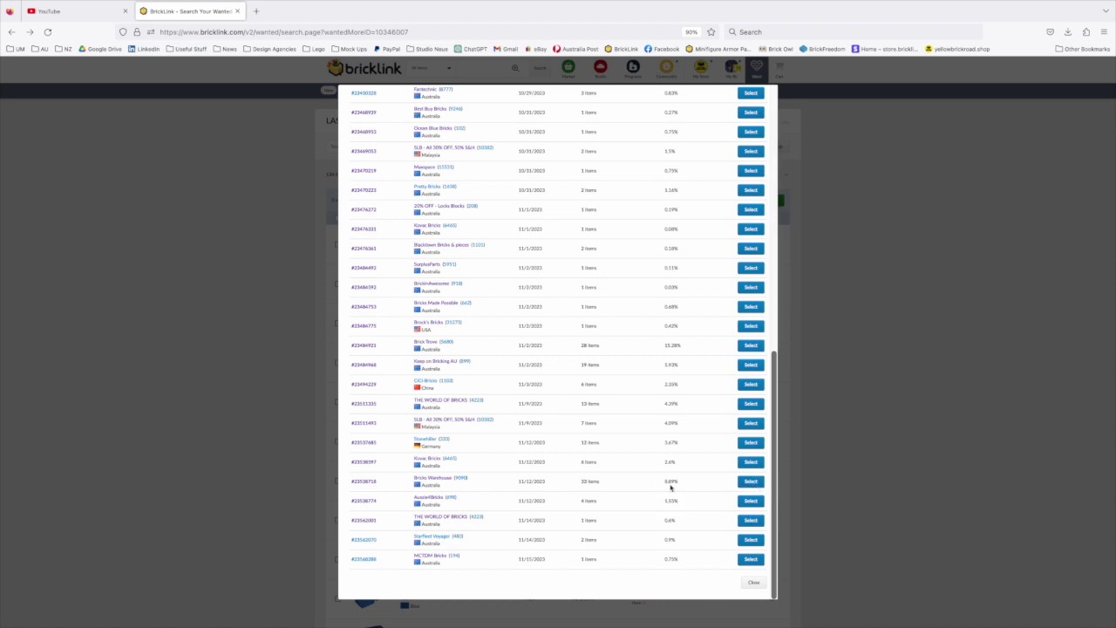
click(751, 480)
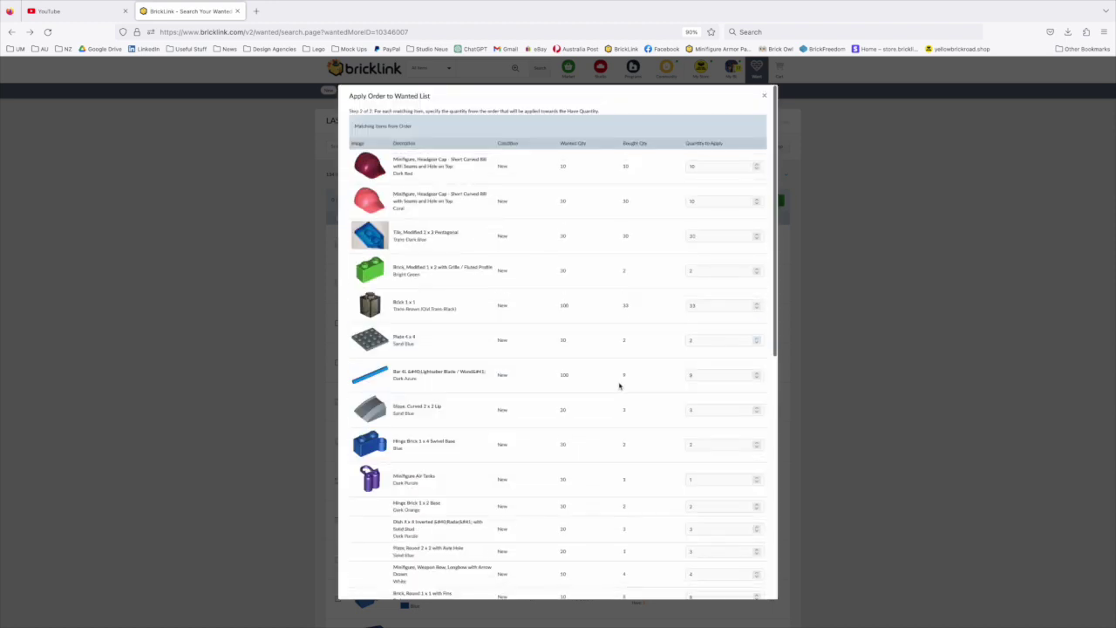
scroll(689, 401, down, 15)
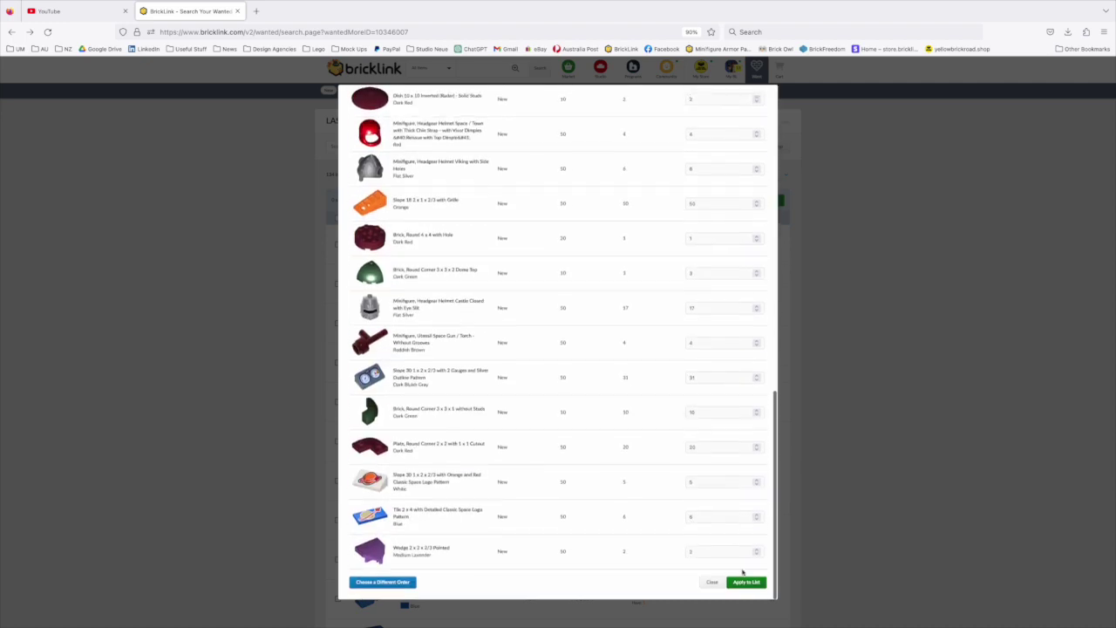
click(747, 585)
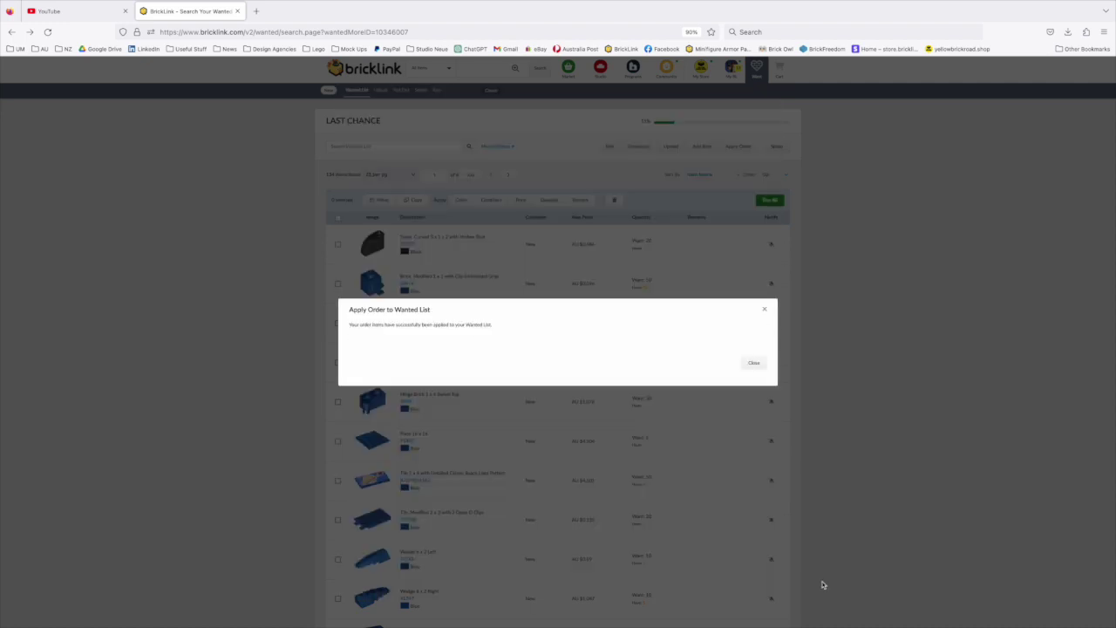
click(754, 365)
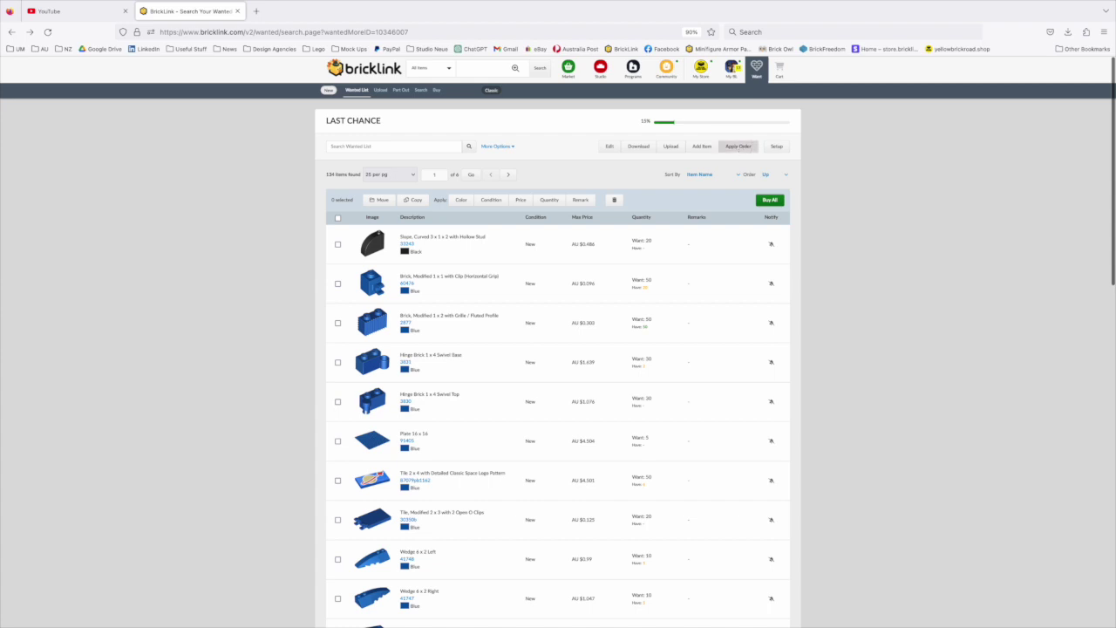
- Apply the Aussie4Bricks order dated 11/12/2023 to the LAST CHANCE wanted list with the suggested quantities
click(738, 145)
scroll(721, 424, down, 5)
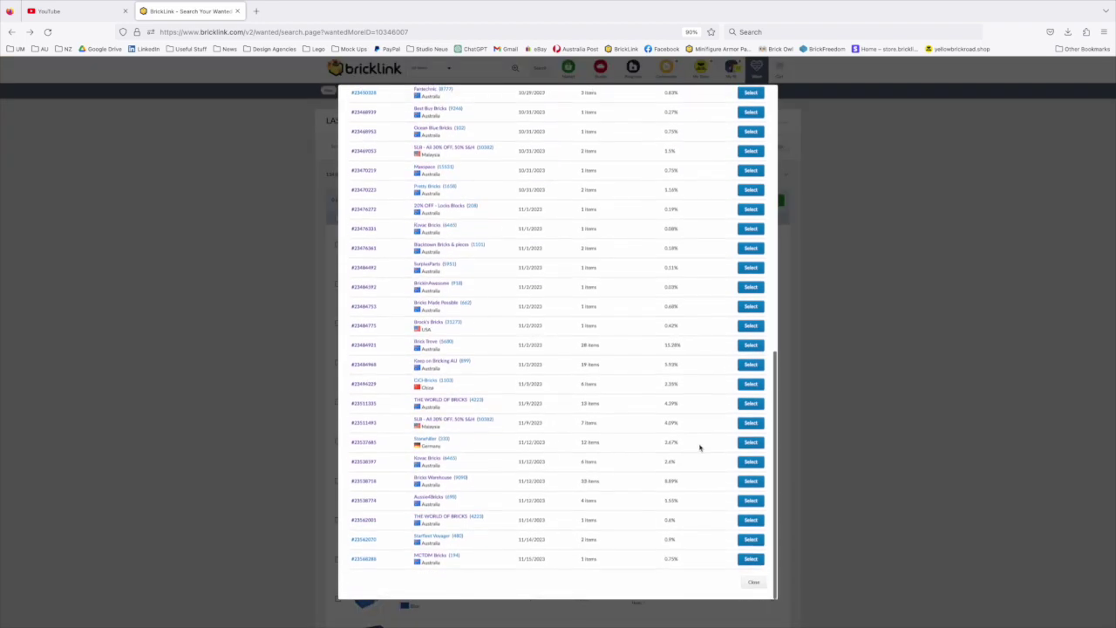
click(751, 505)
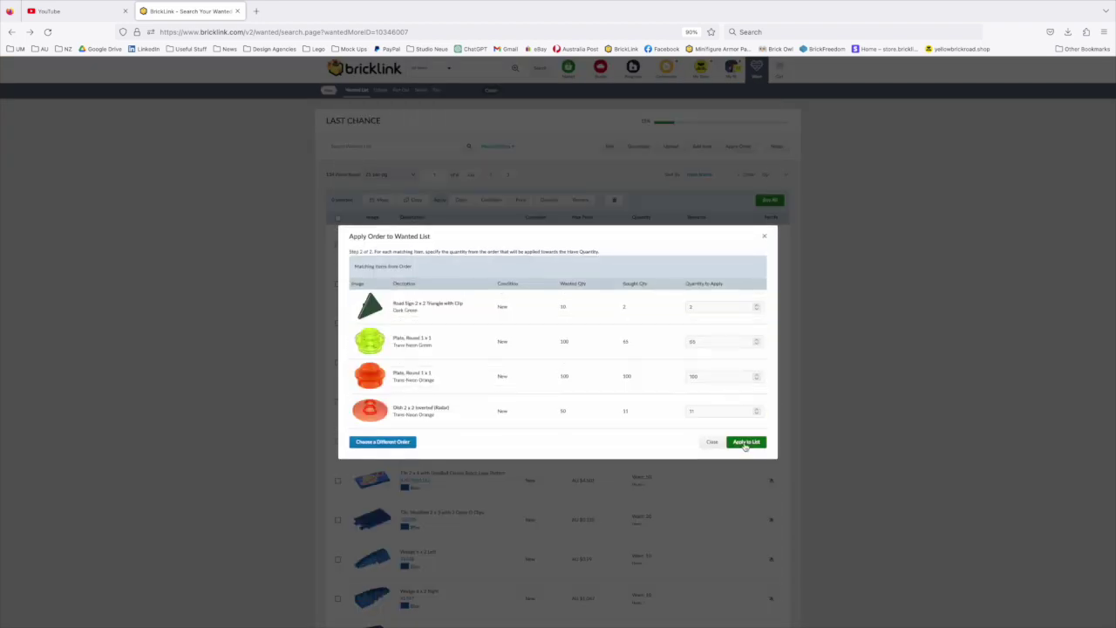
click(745, 442)
click(754, 363)
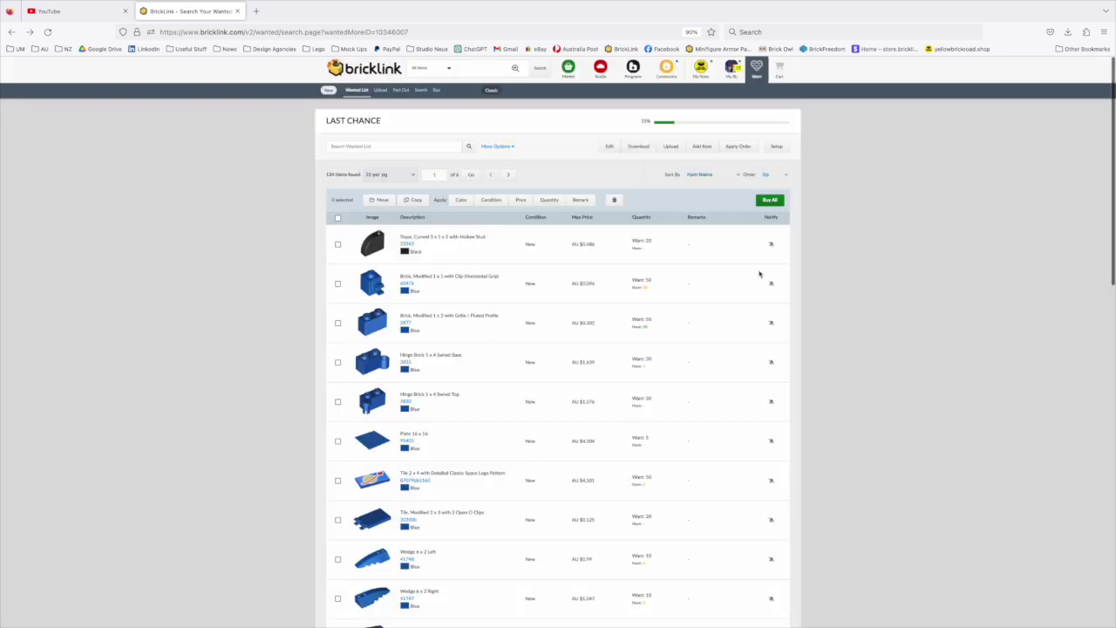
- Apply the THE WORLD OF BRICKS order dated 11/14/2023 to the LAST CHANCE wanted list with the suggested quantity
click(738, 146)
scroll(737, 501, down, 10)
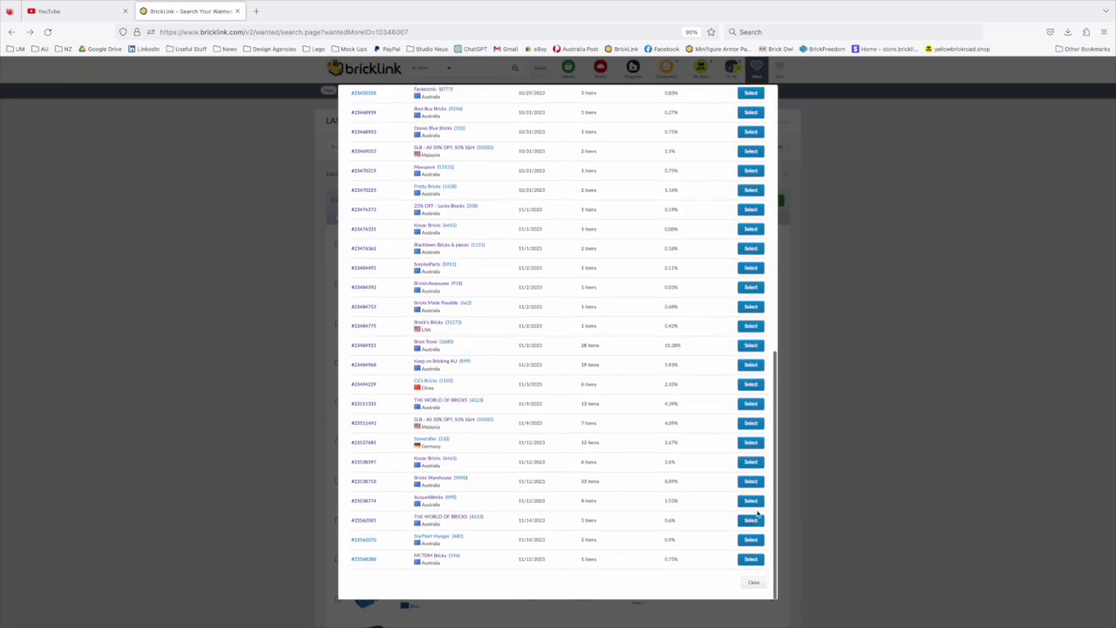
click(749, 522)
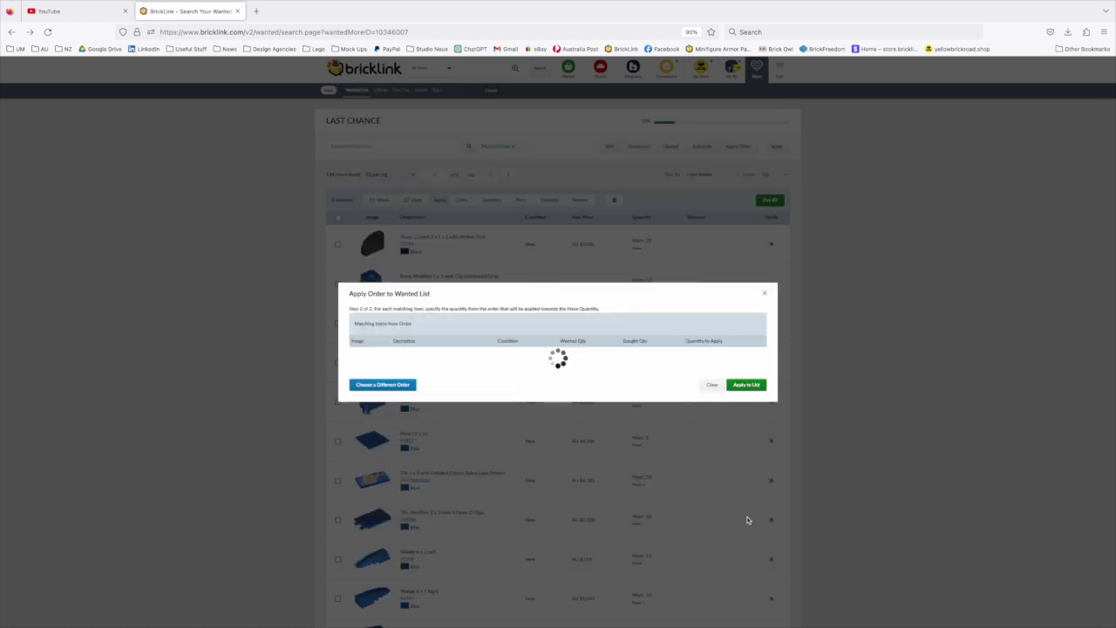
click(748, 390)
click(753, 363)
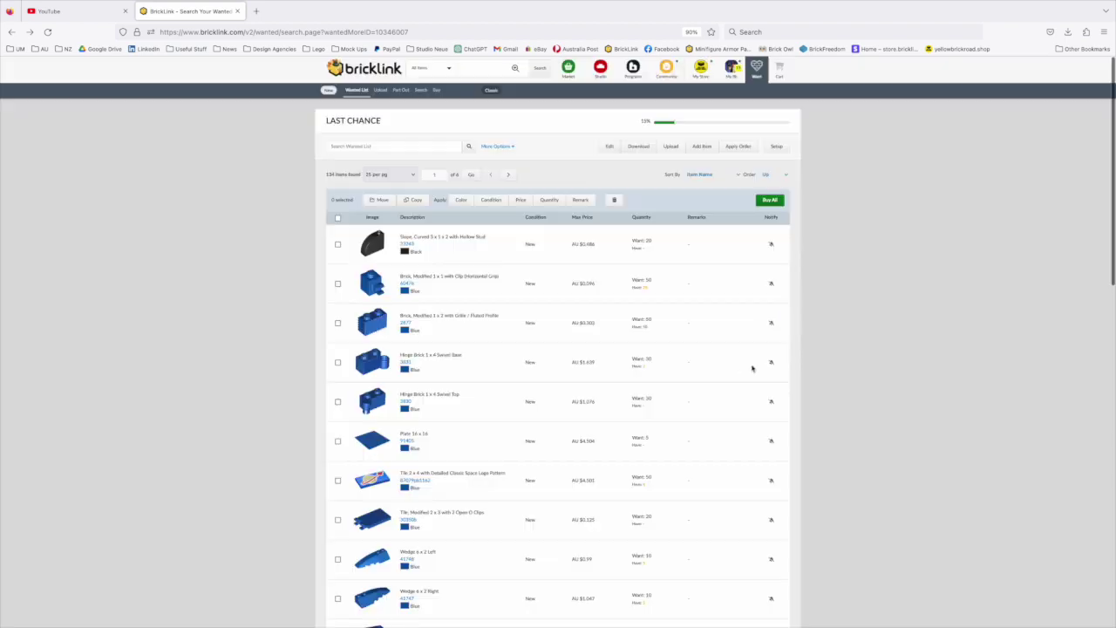
- Apply the same THE WORLD OF BRICKS order dated 11/14/2023 to the LAST CHANCE list a second time
click(739, 147)
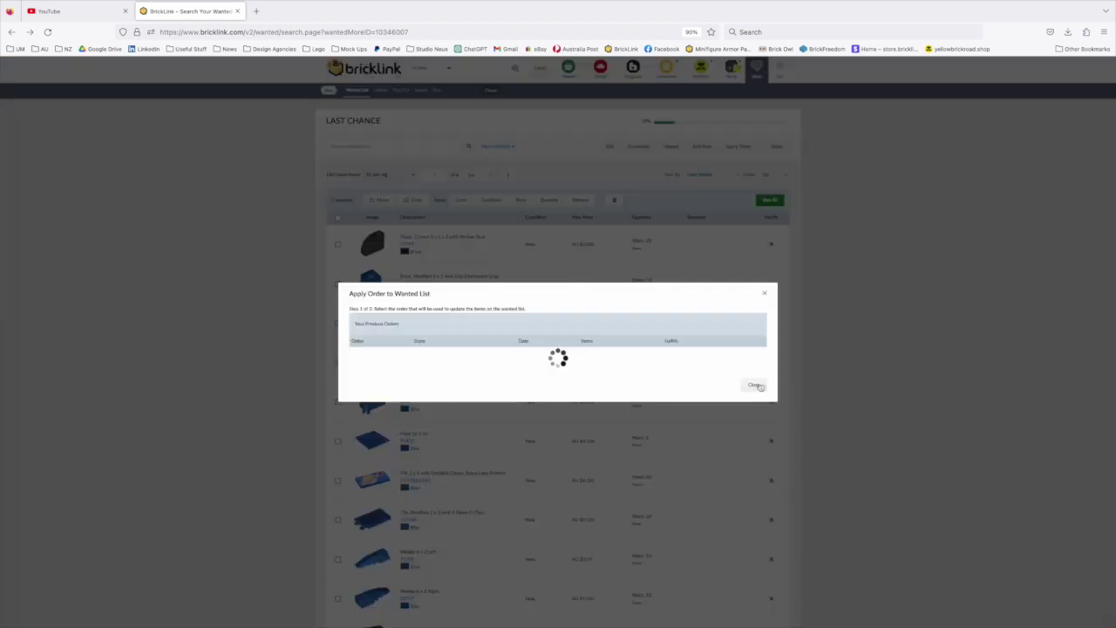
scroll(733, 465, down, 10)
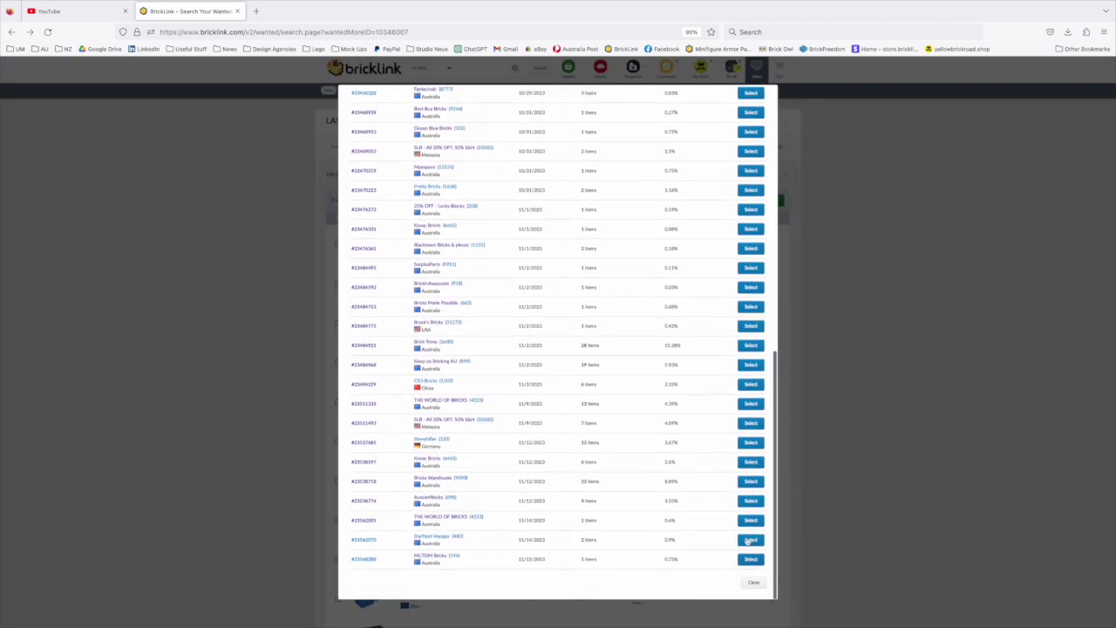
click(750, 523)
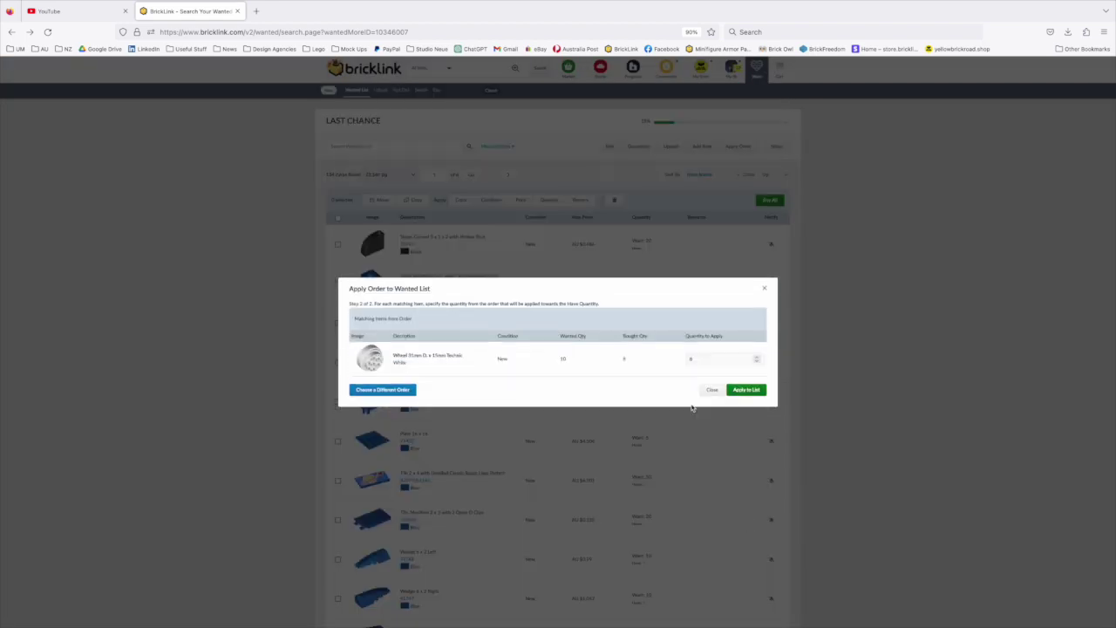
click(733, 390)
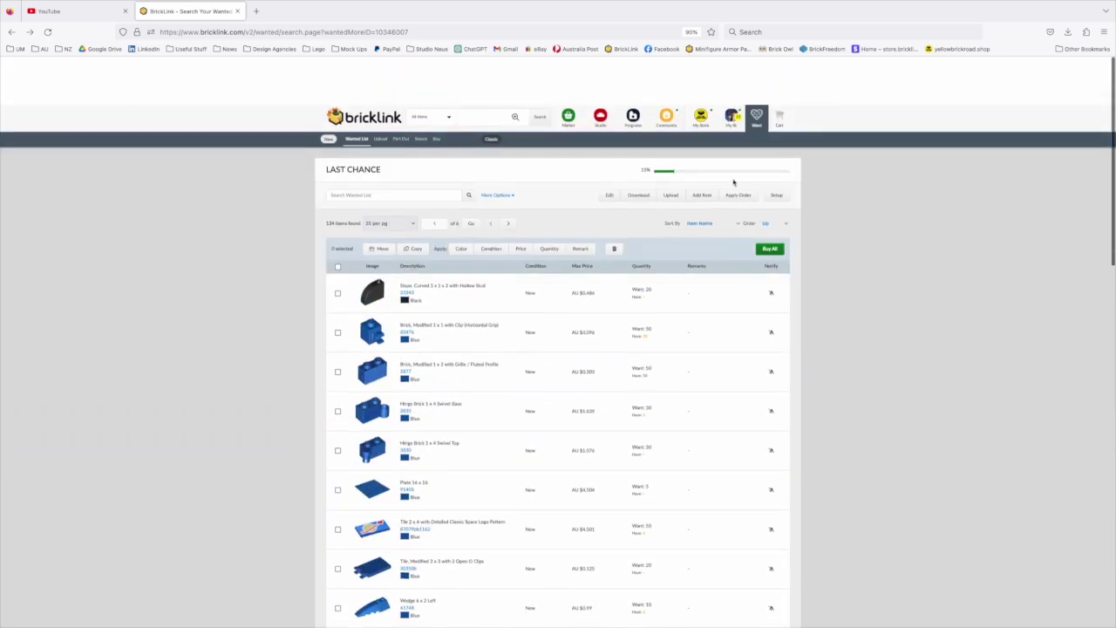
- Apply the StarFleet Voyager order dated 11/14/2023 to the LAST CHANCE wanted list with the suggested quantities
click(738, 148)
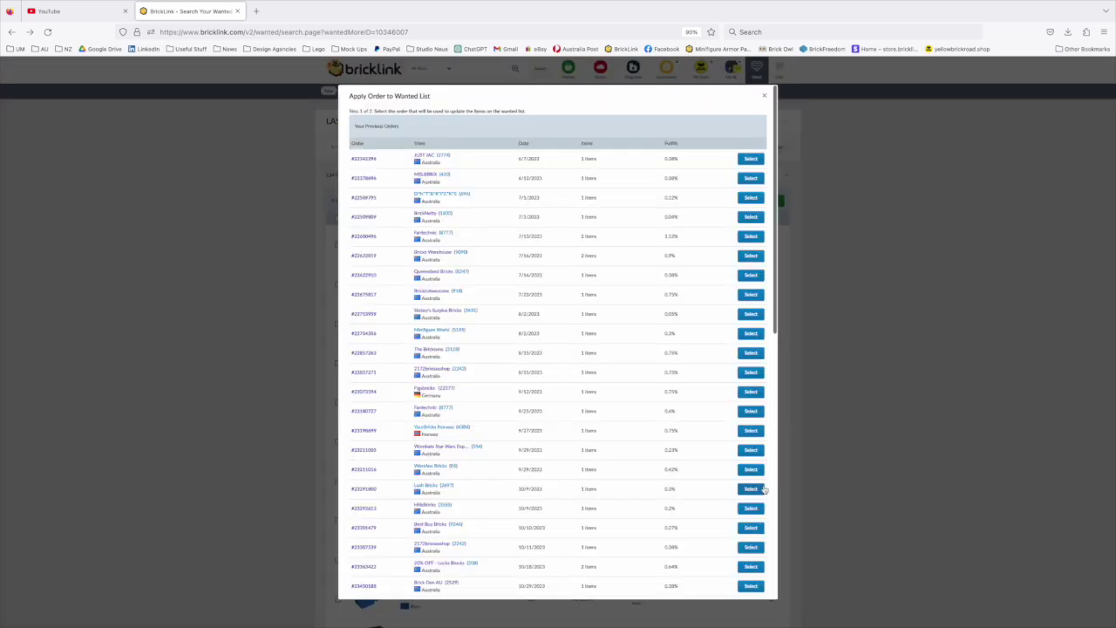
scroll(753, 487, down, 10)
click(752, 540)
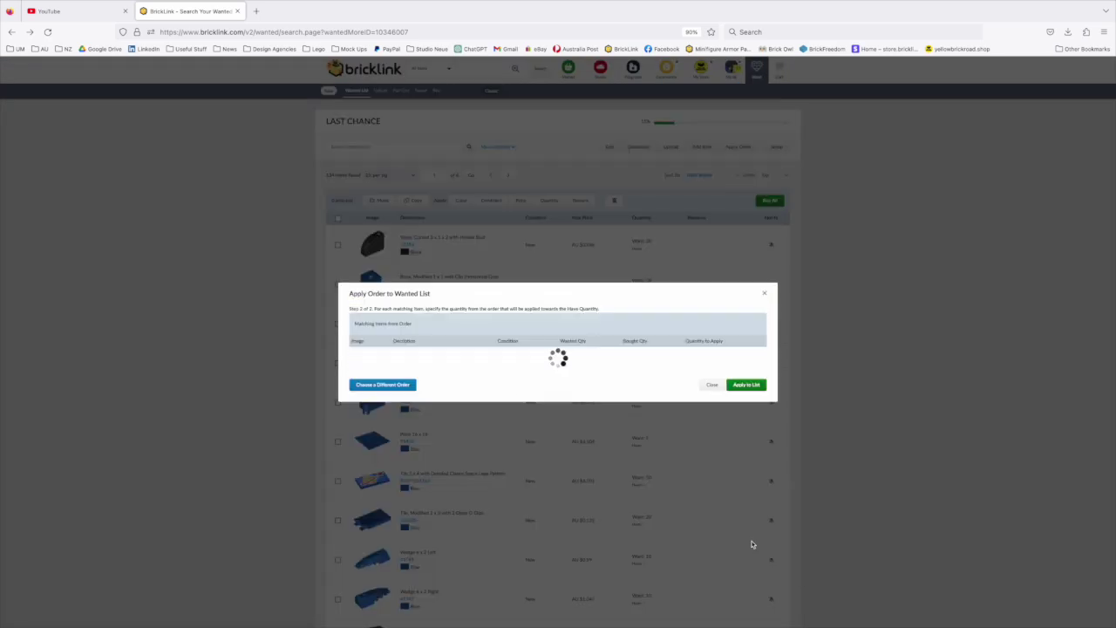
click(745, 407)
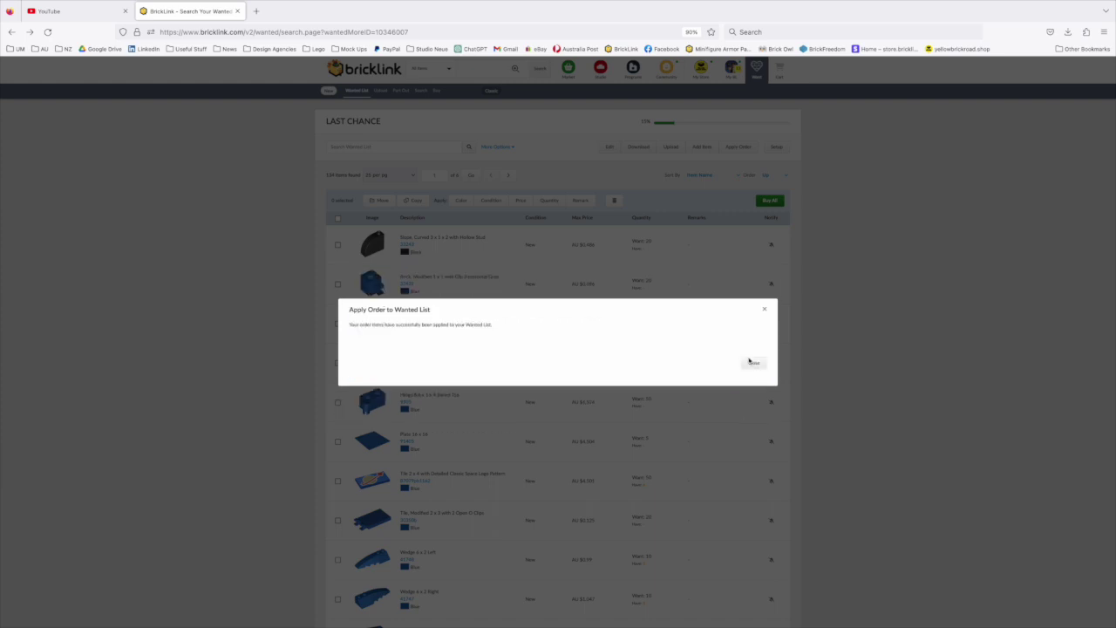
click(753, 365)
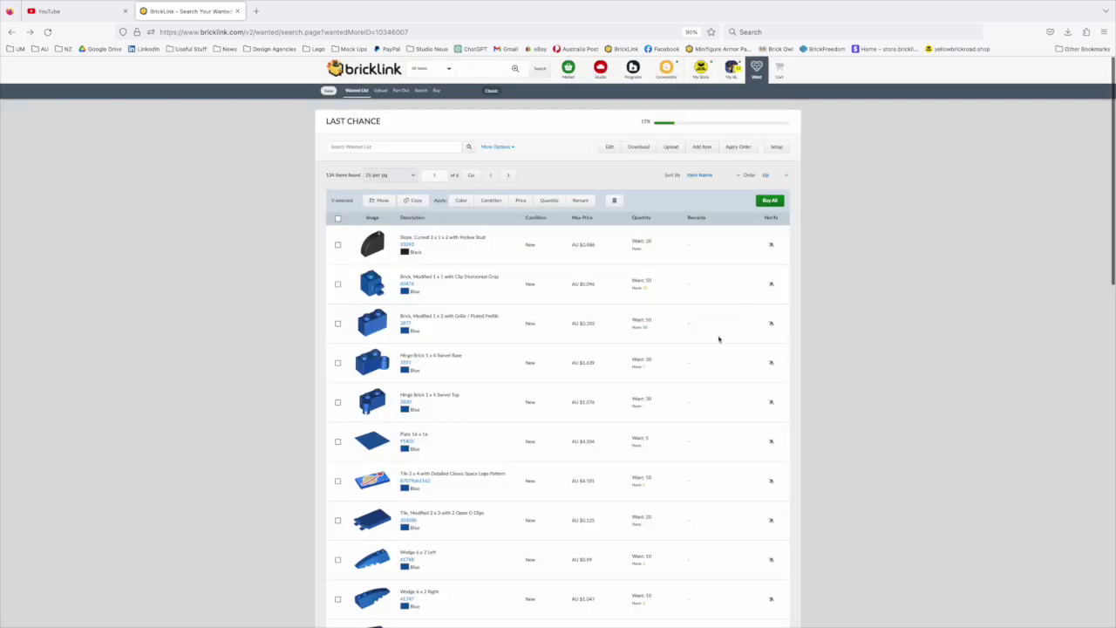
- Apply the MCTDM Bricks order dated 11/15/2023 to the LAST CHANCE wanted list with the suggested quantity
click(738, 147)
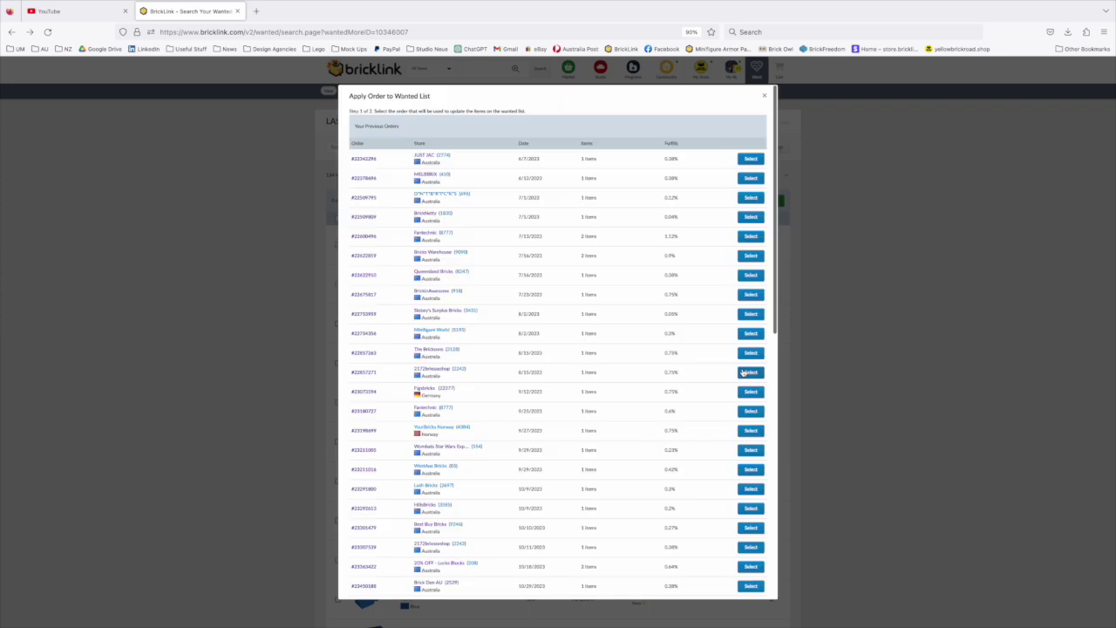
scroll(753, 520, down, 10)
click(748, 559)
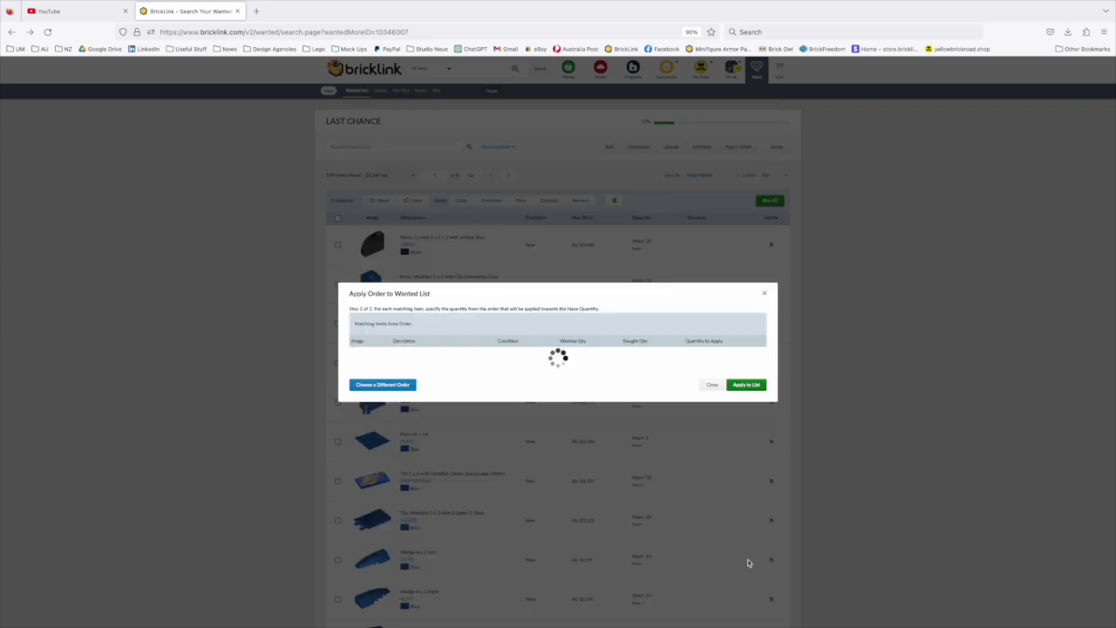
click(756, 389)
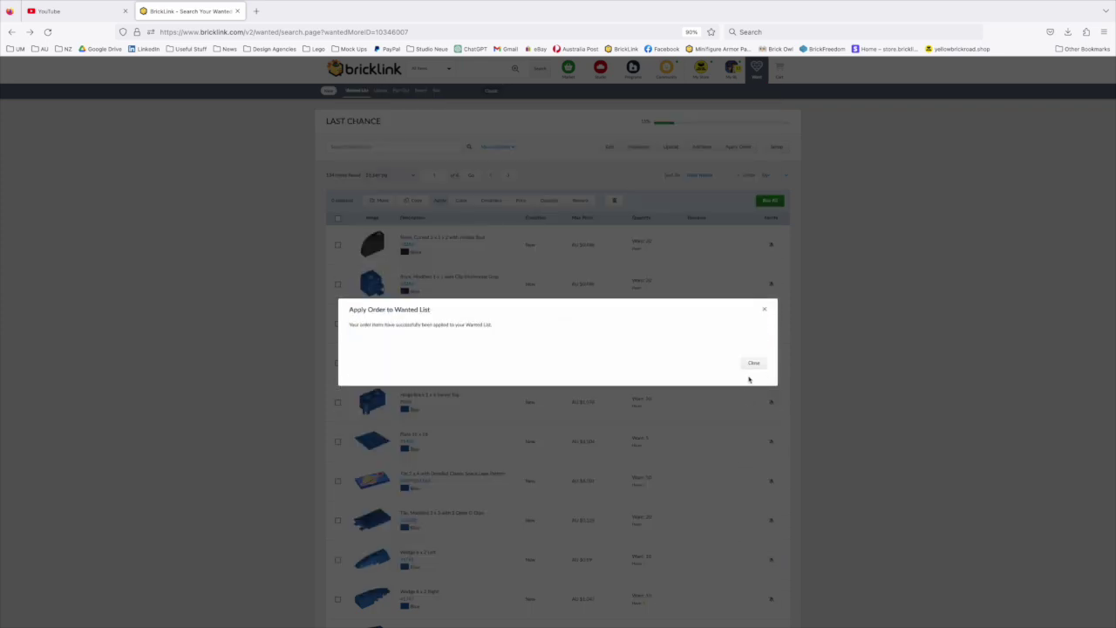
click(752, 365)
- Apply the Kovac Bricks order dated 11/12/2023 to the LAST CHANCE wanted list with the suggested quantities
scroll(764, 471, down, 10)
scroll(768, 388, up, 8)
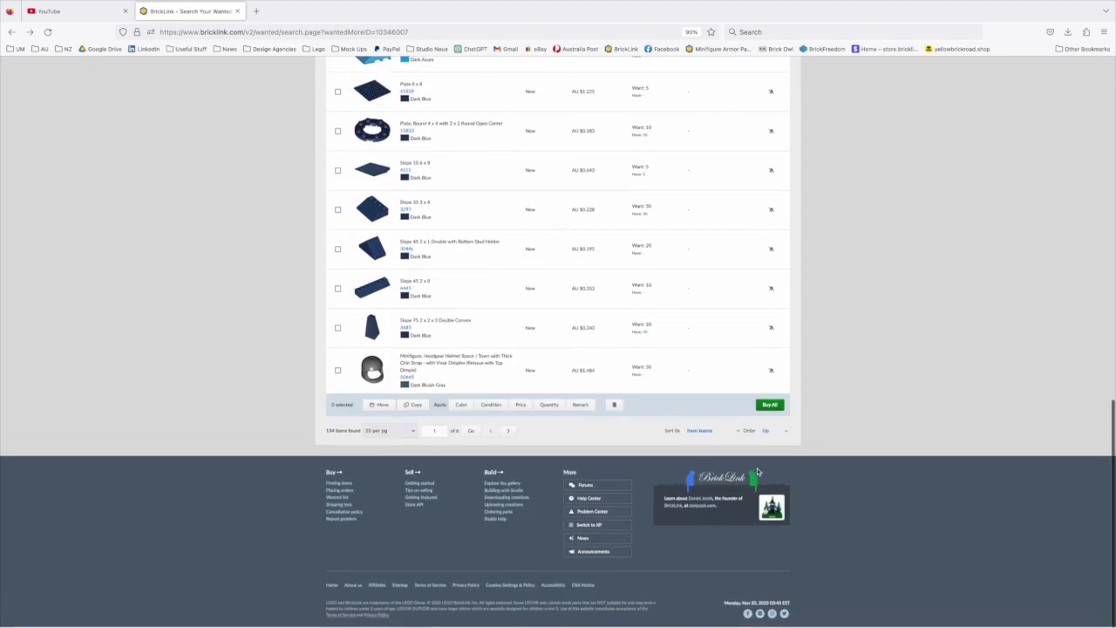
scroll(768, 374, up, 5)
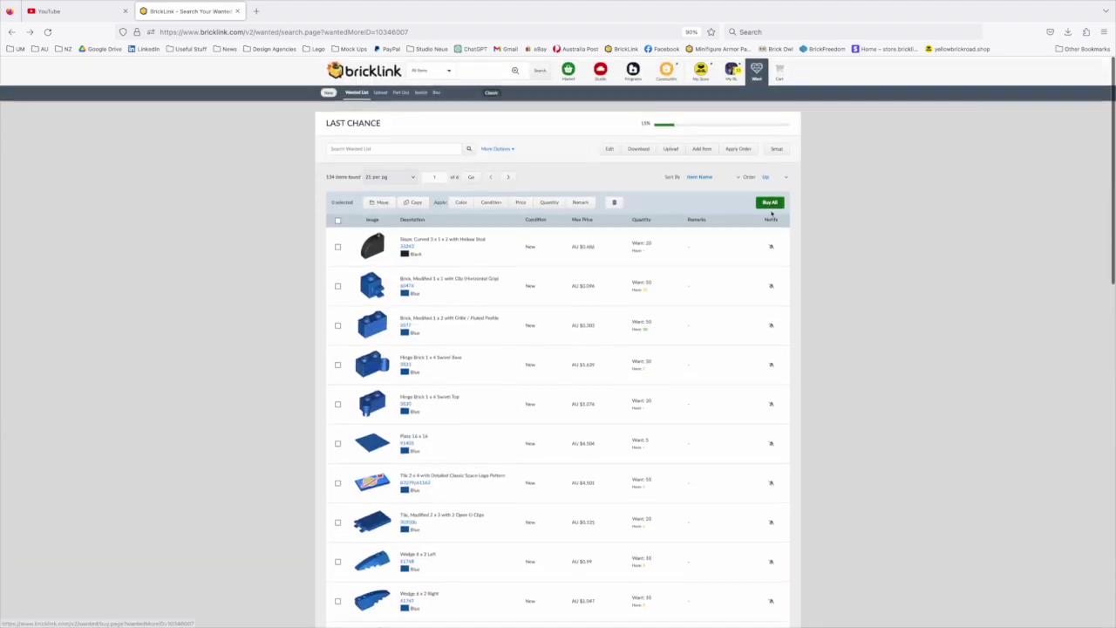
click(740, 145)
scroll(765, 489, down, 10)
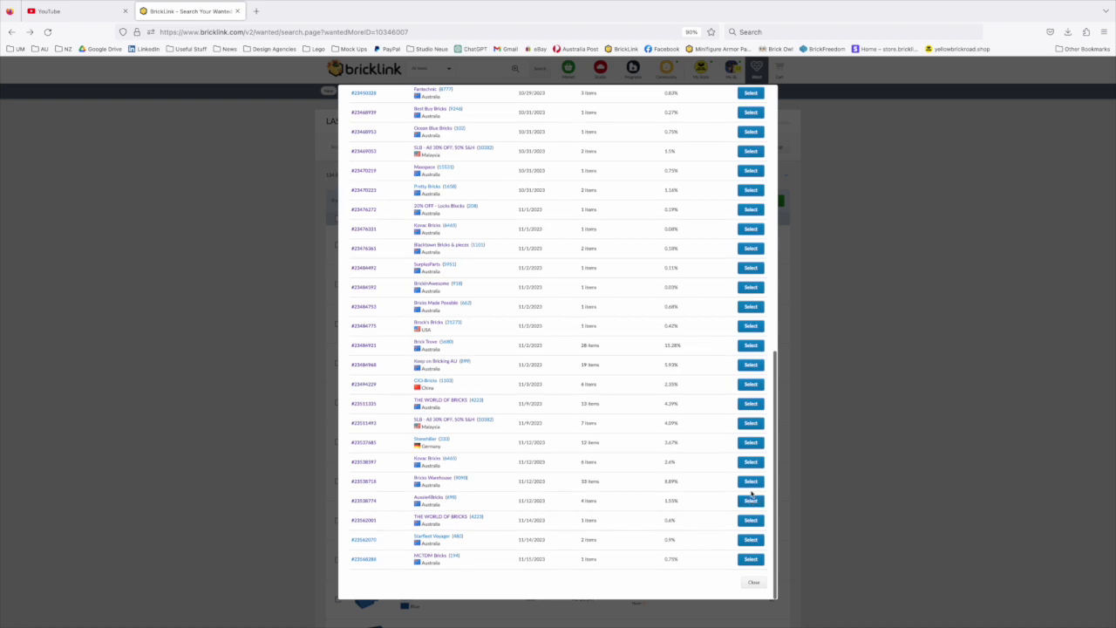
click(751, 462)
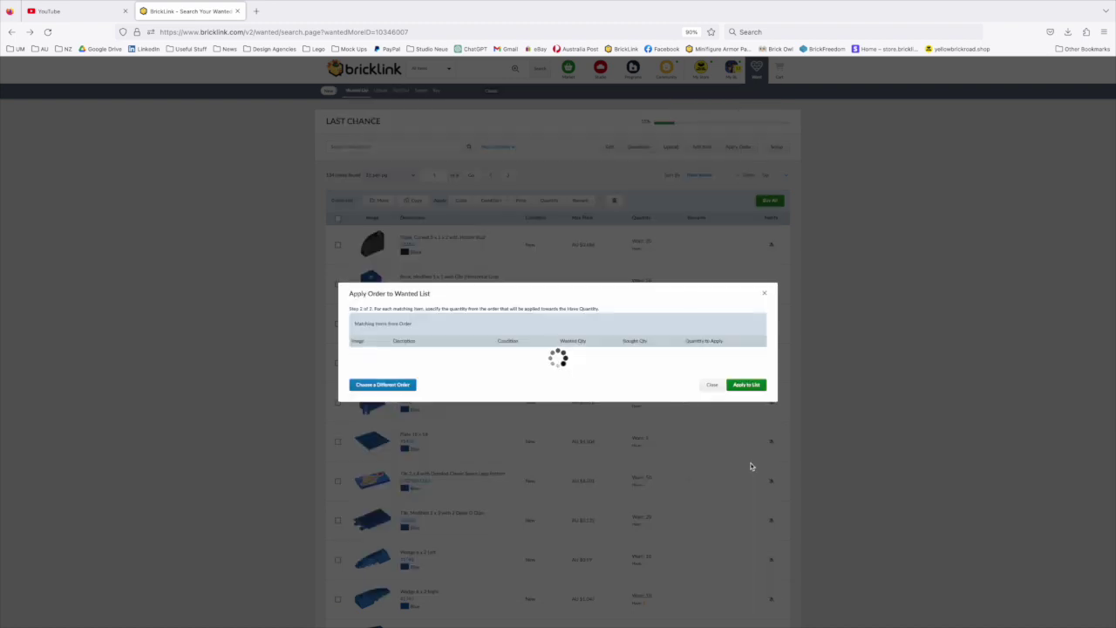
click(745, 477)
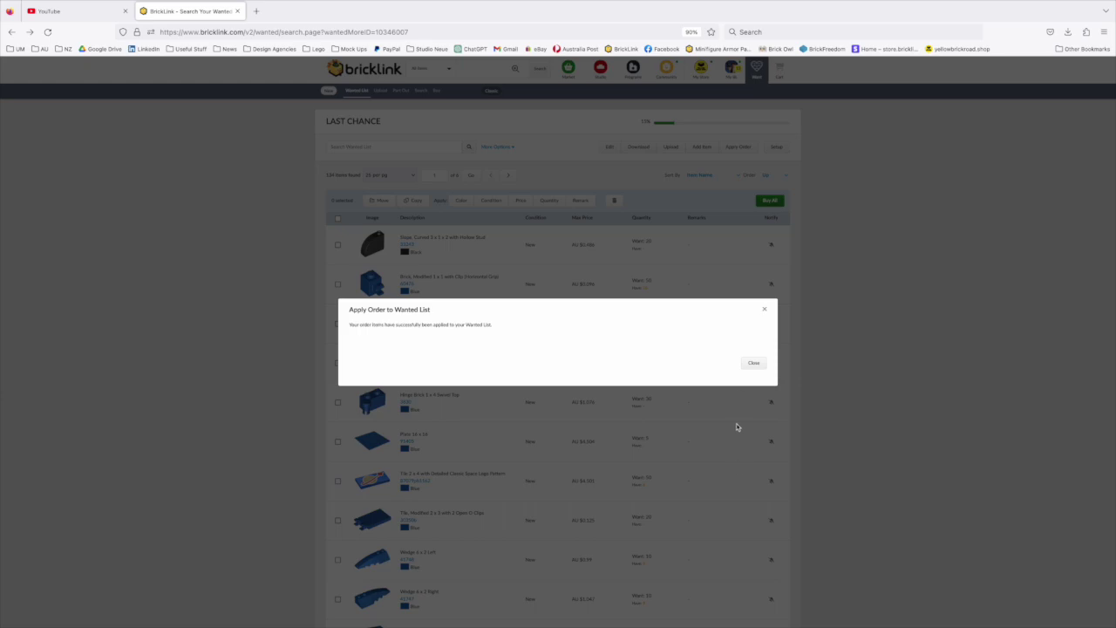
click(753, 364)
- Apply the German store's order dated 11/12/2023 to the LAST CHANCE wanted list with the suggested quantities
scroll(740, 496, down, 5)
scroll(740, 494, down, 3)
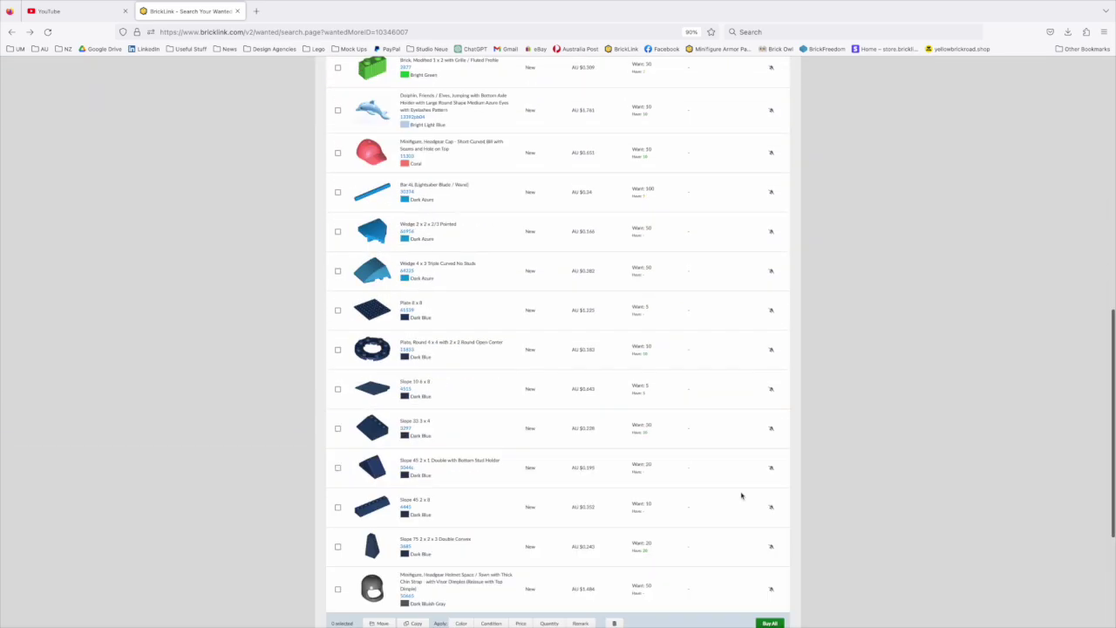
scroll(740, 493, up, 15)
click(738, 146)
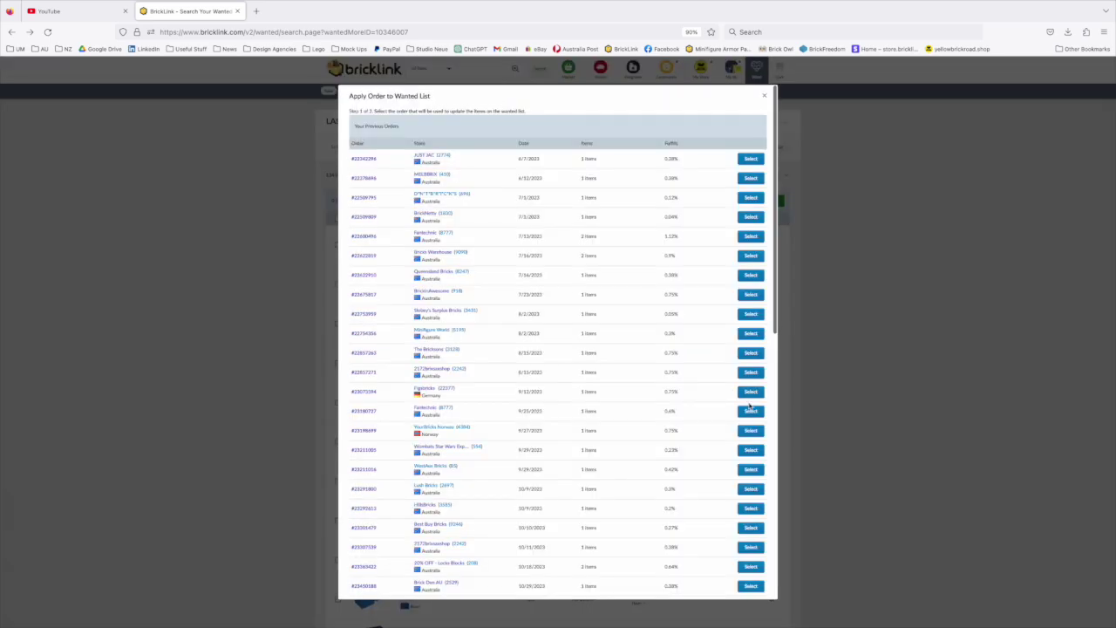
scroll(742, 441, down, 8)
scroll(742, 441, down, 3)
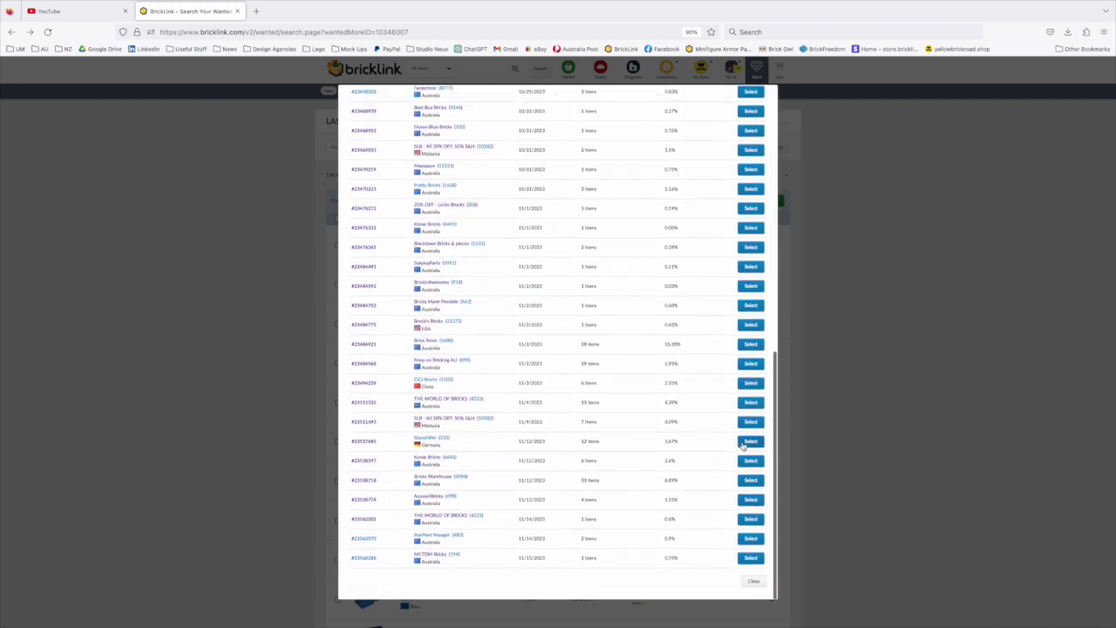
click(751, 443)
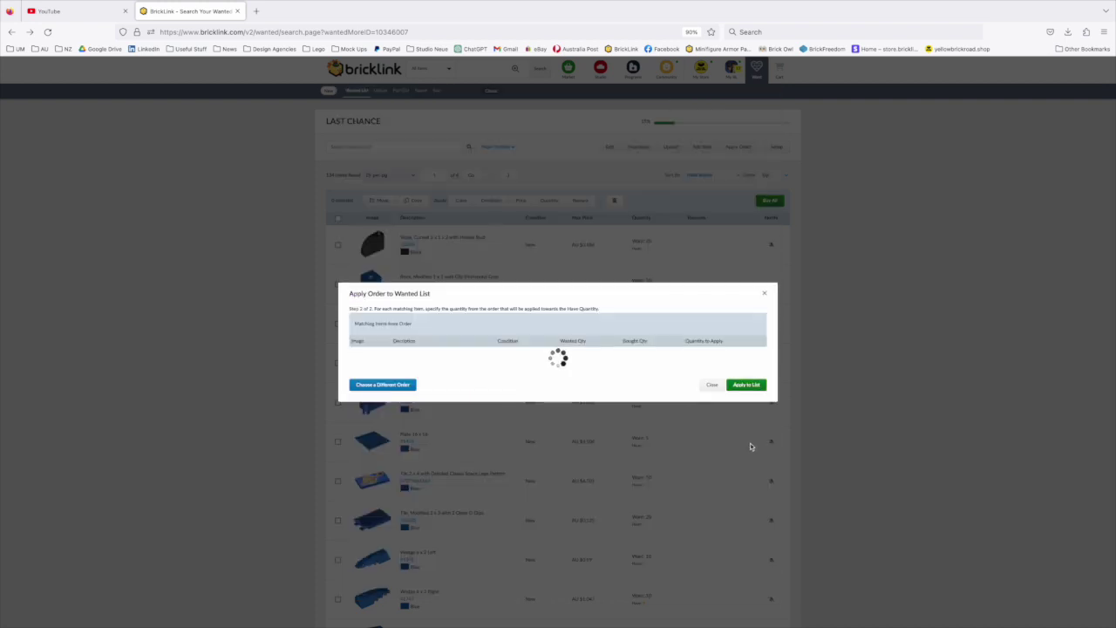
click(752, 582)
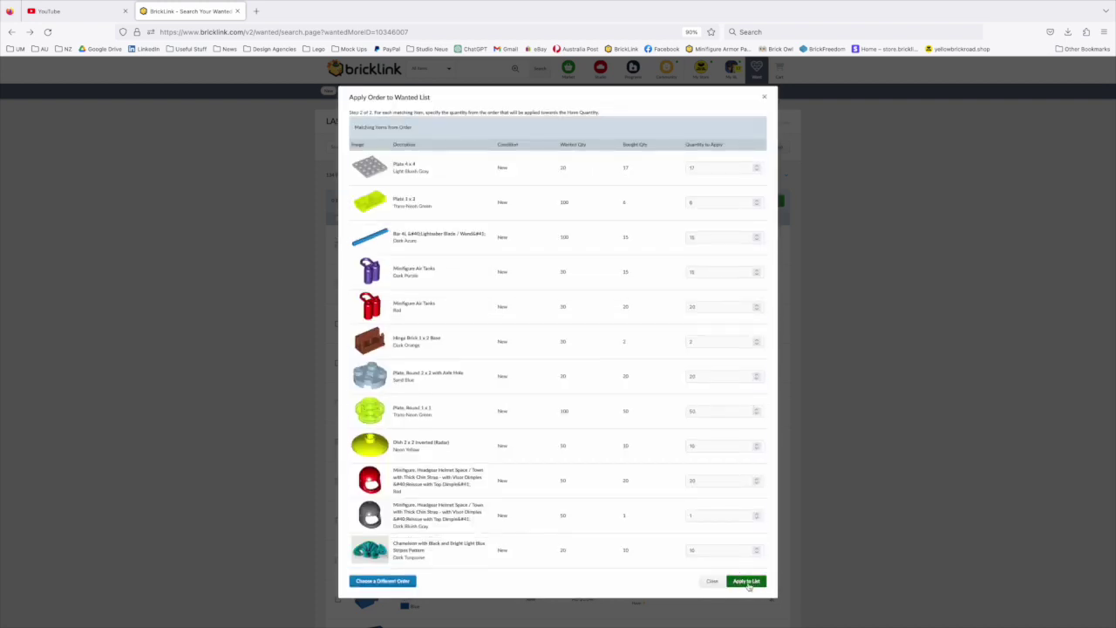
click(748, 363)
- Apply the SLB order from Malaysia dated 11/9/2023 to the LAST CHANCE wanted list with the suggested quantities
click(739, 147)
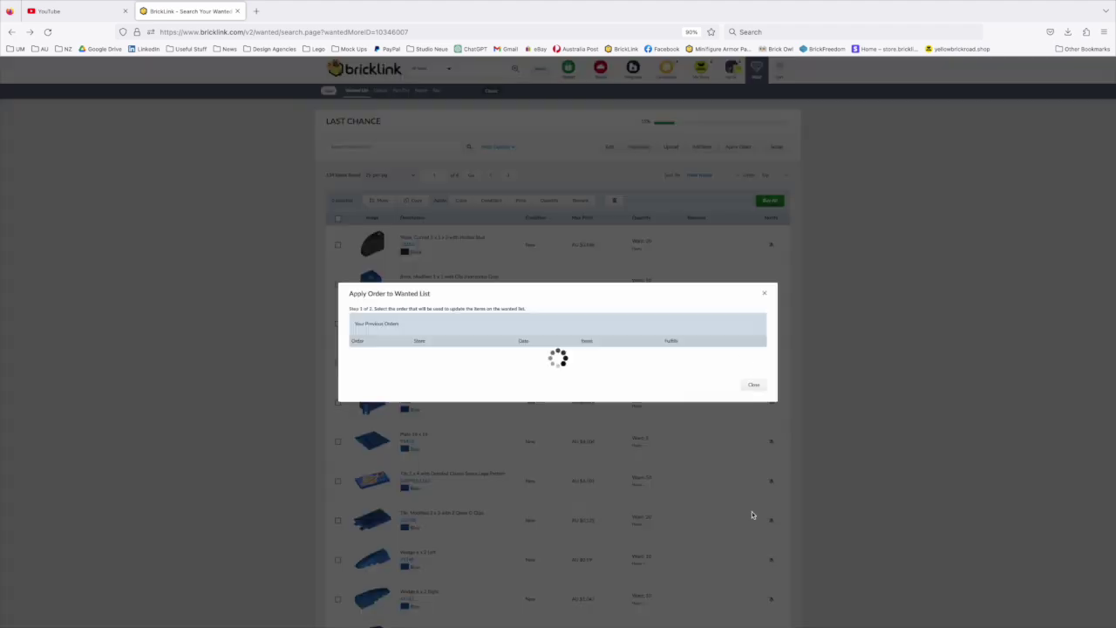
scroll(746, 497, down, 10)
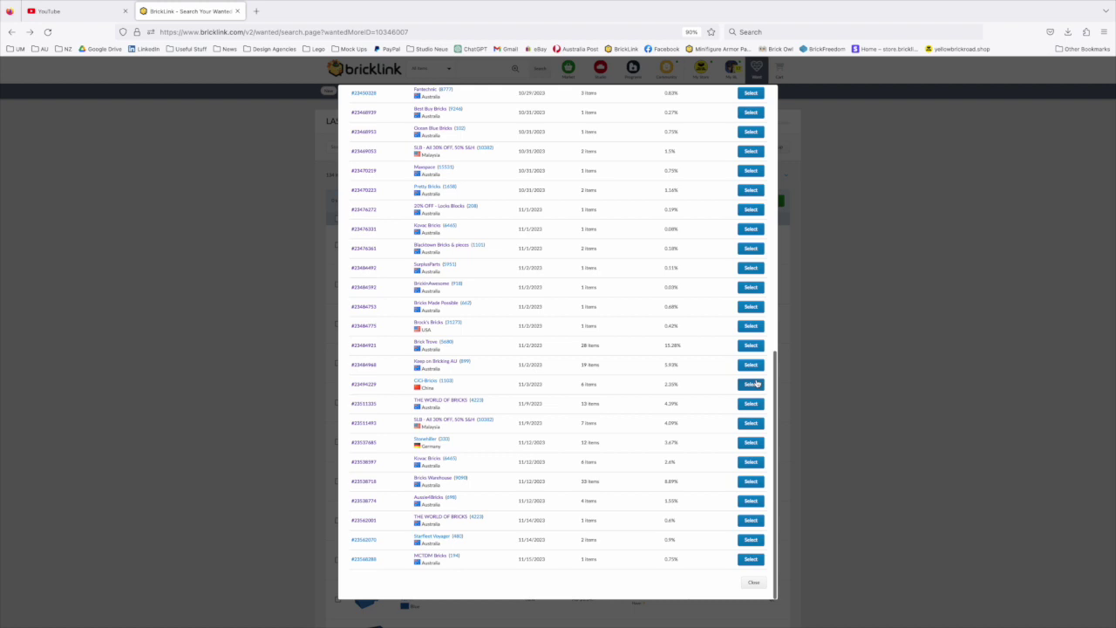
click(752, 423)
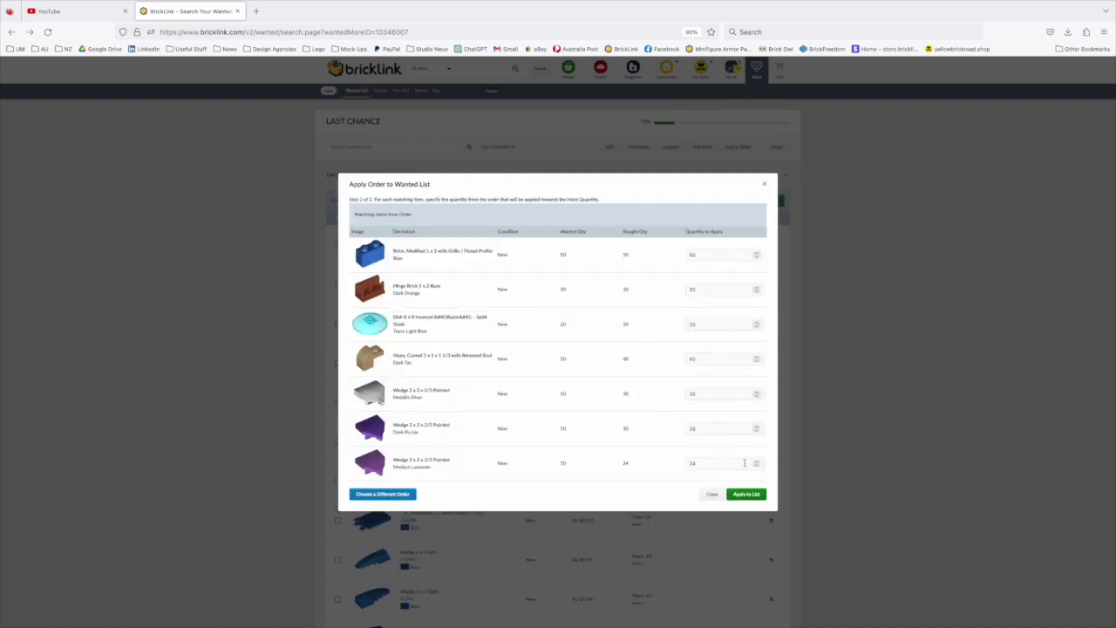
click(747, 494)
click(758, 366)
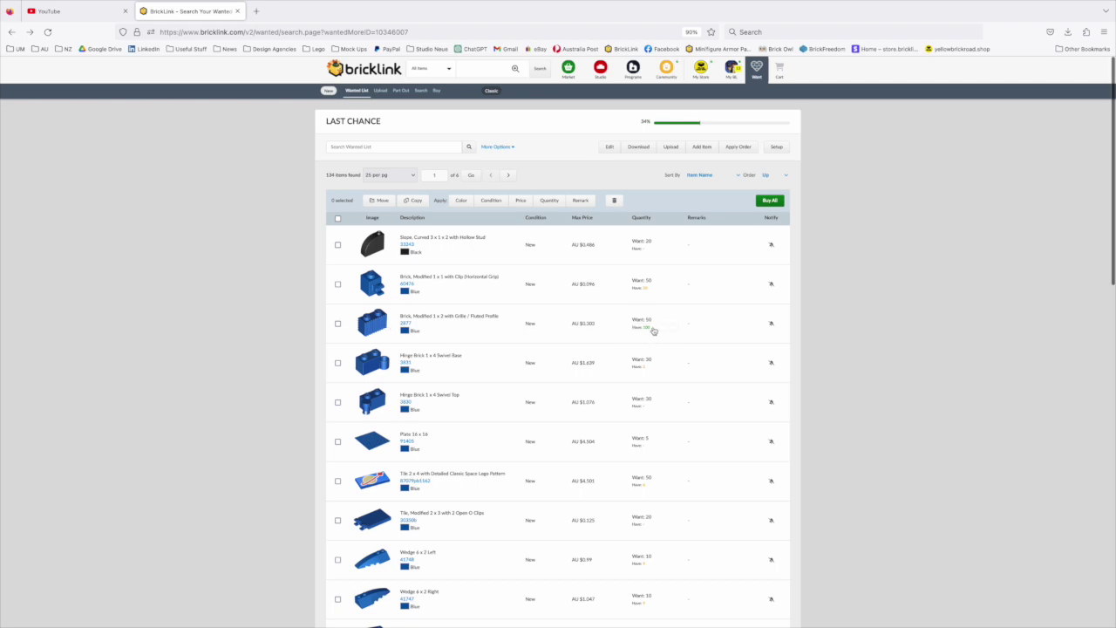
click(650, 293)
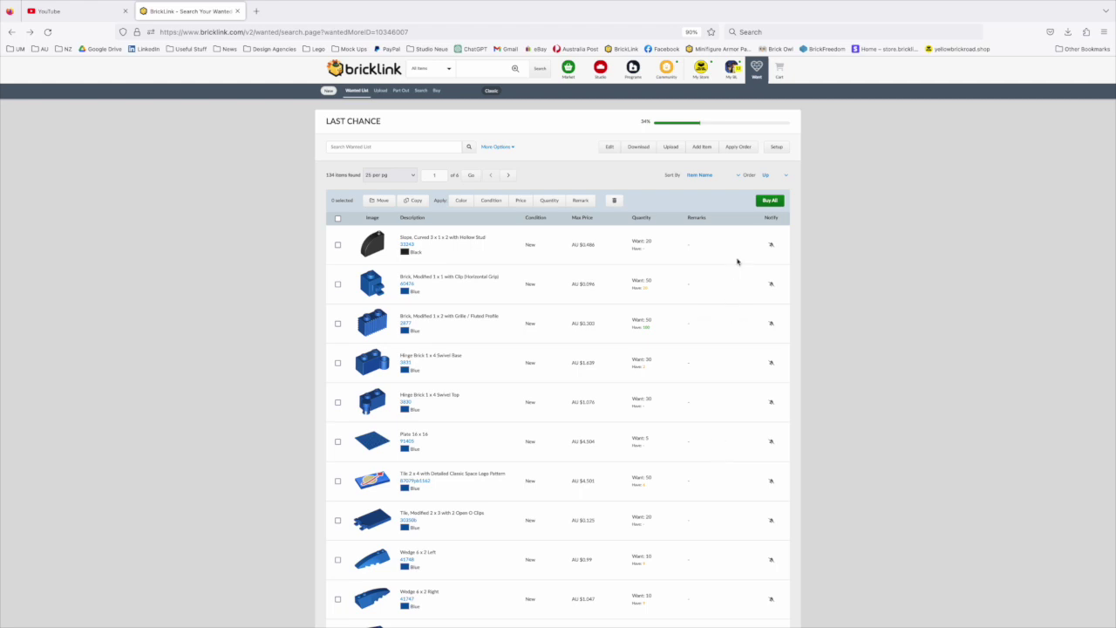
- Return to the wanted lists overview, open the Rolling Stock Items list and review its items, maximum prices and quantities
mouse_move(760, 71)
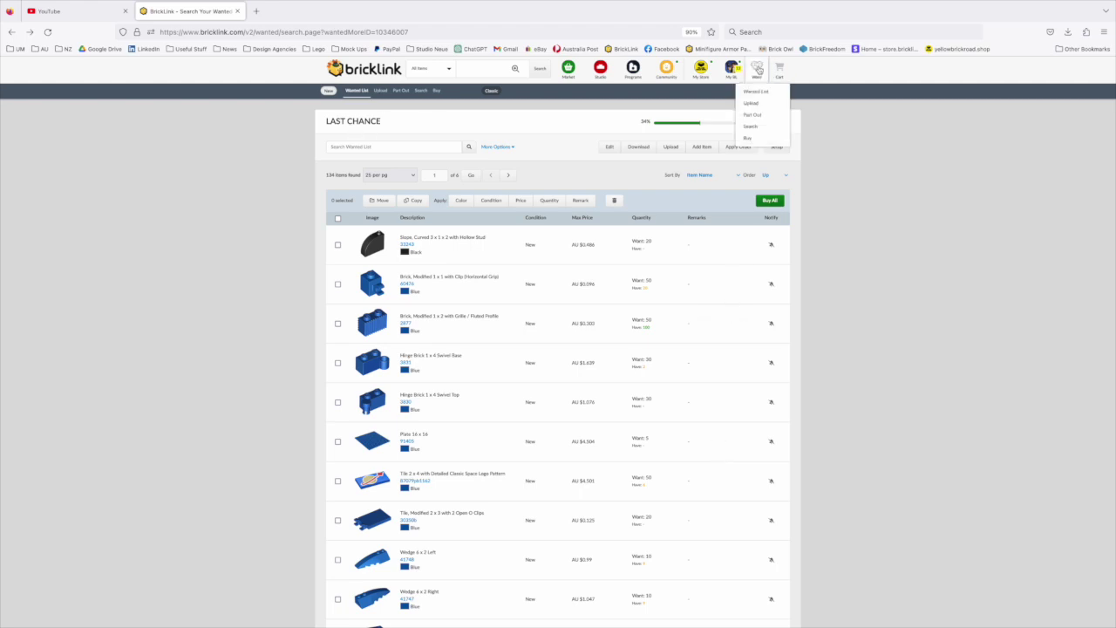
click(757, 92)
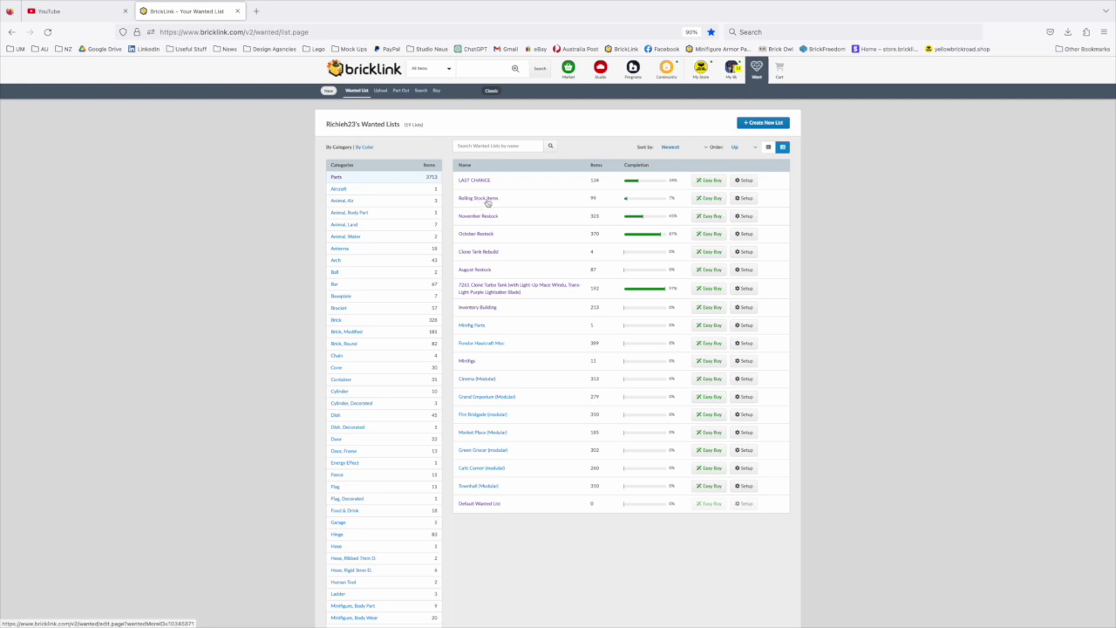
click(488, 202)
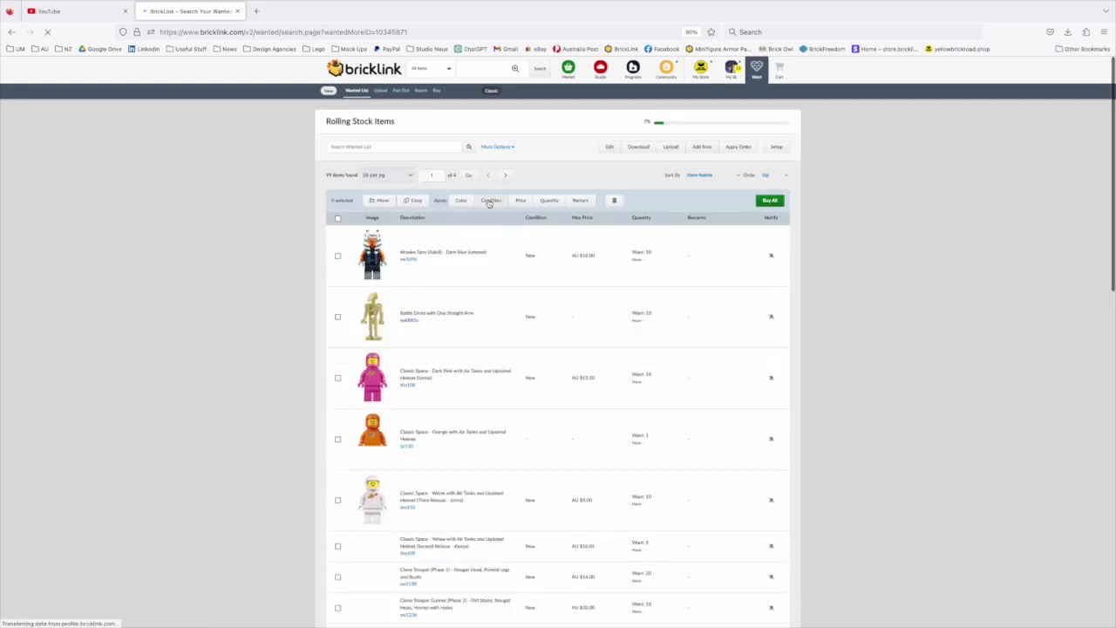
scroll(598, 302, down, 6)
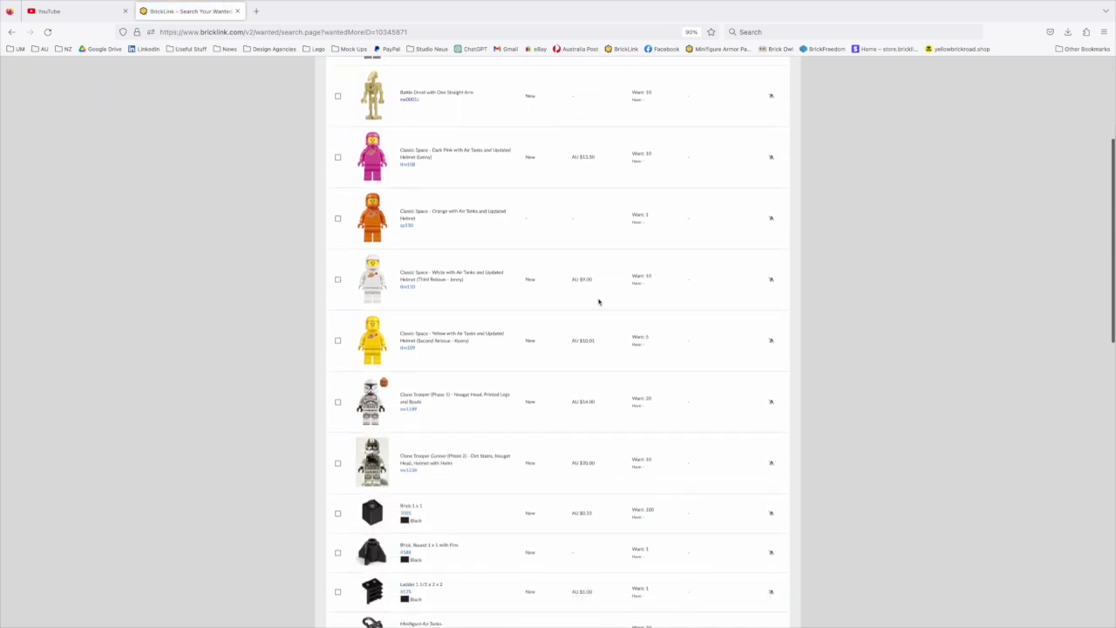
scroll(598, 302, down, 5)
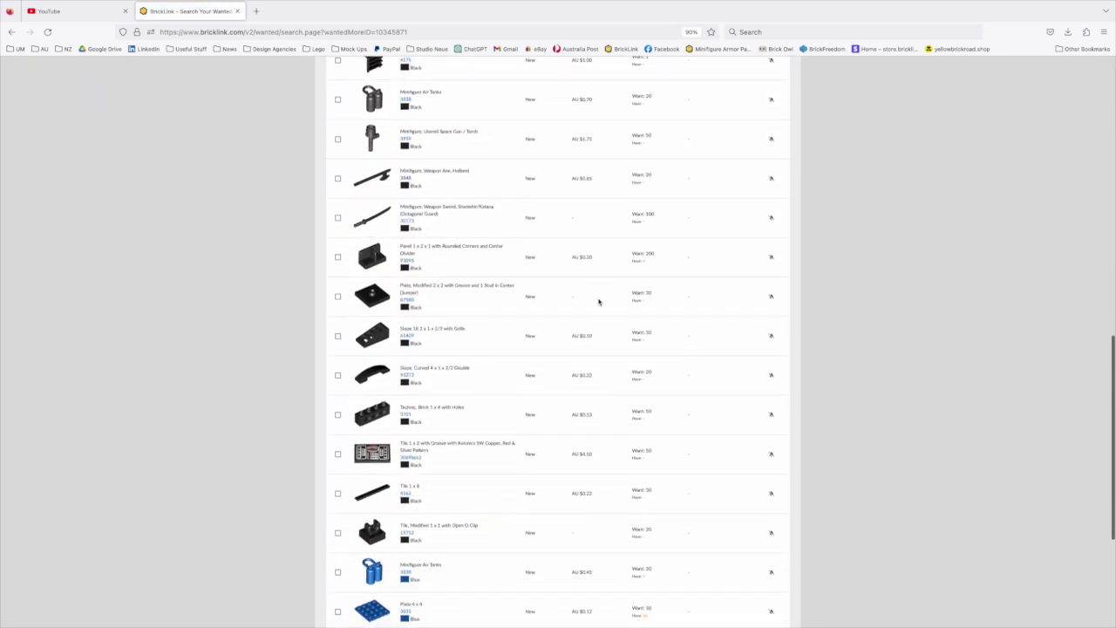
scroll(598, 302, down, 1)
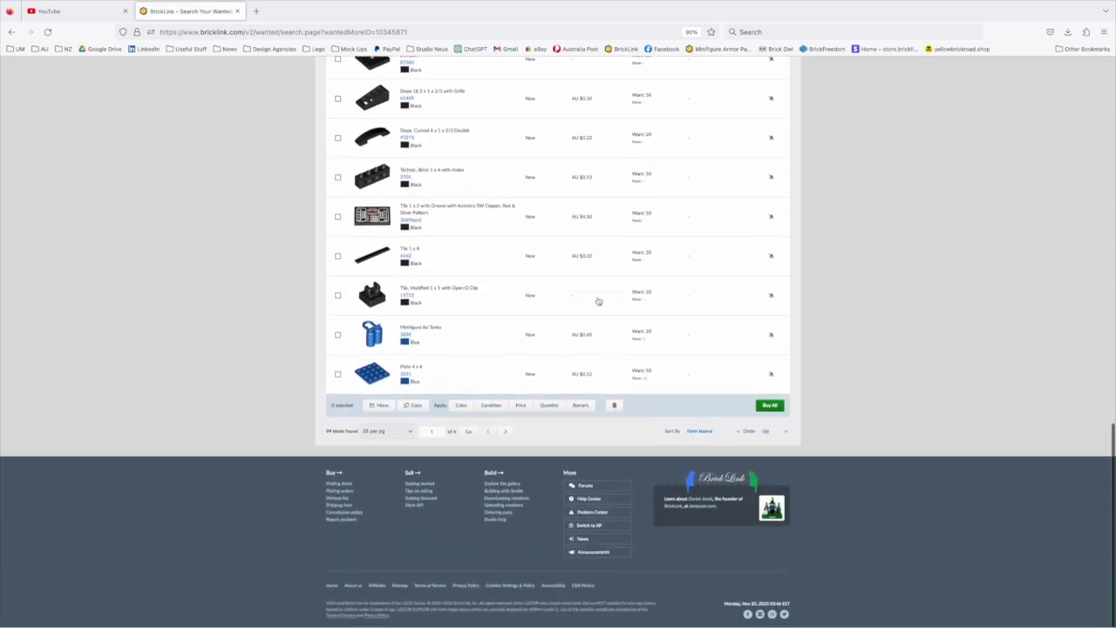
- Look through the minifigures and black parts on the first page of Rolling Stock Items, and go back to the overview of all wanted lists
scroll(599, 301, up, 20)
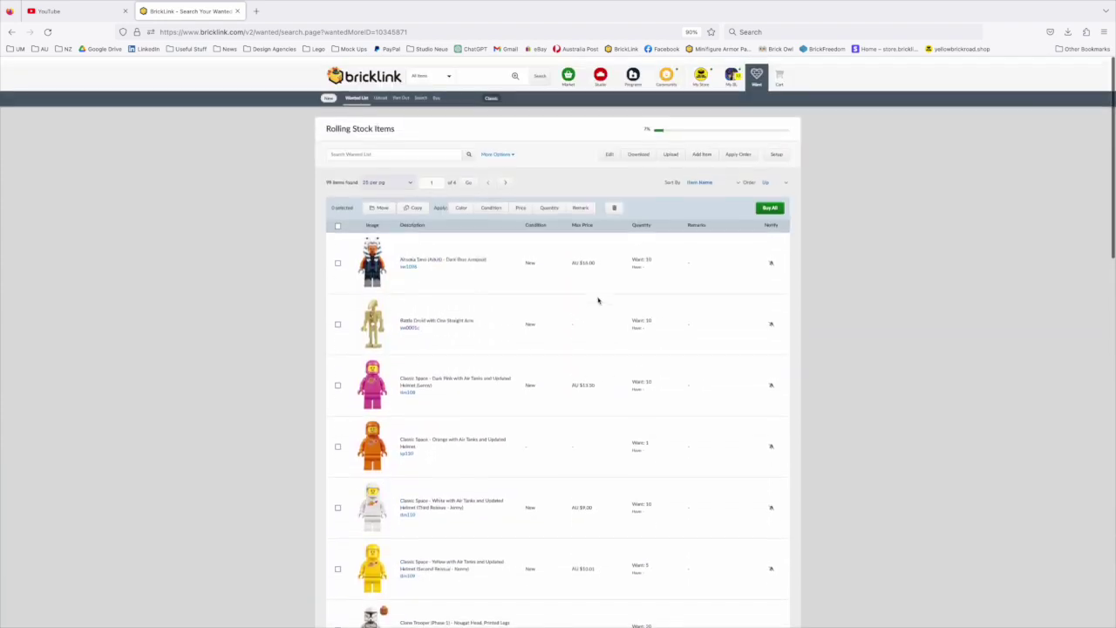
scroll(598, 301, down, 1)
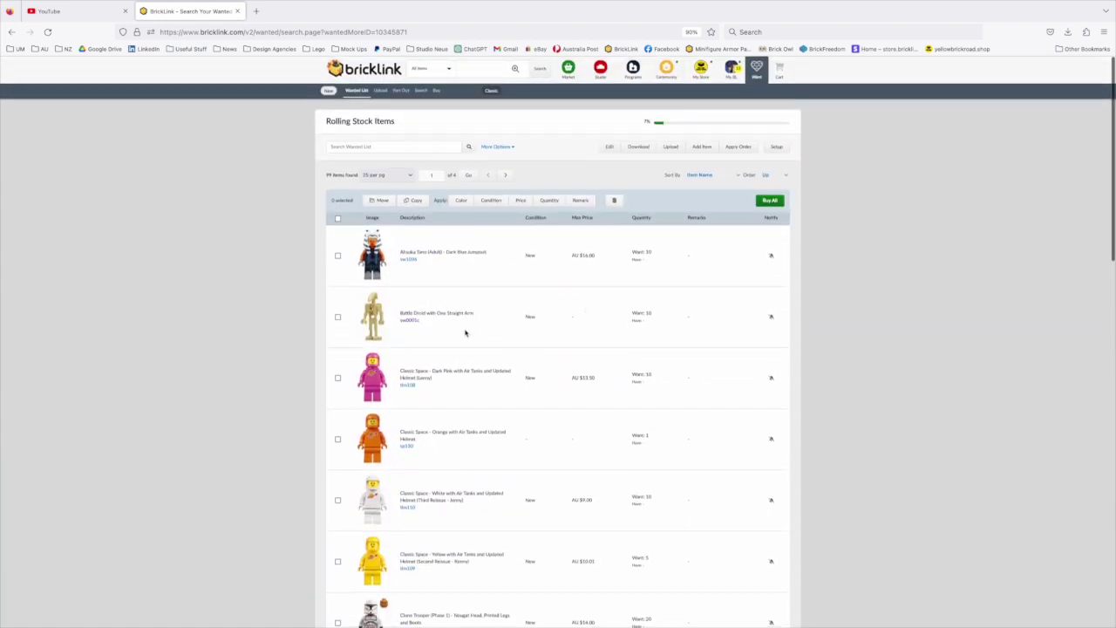
scroll(430, 556, down, 3)
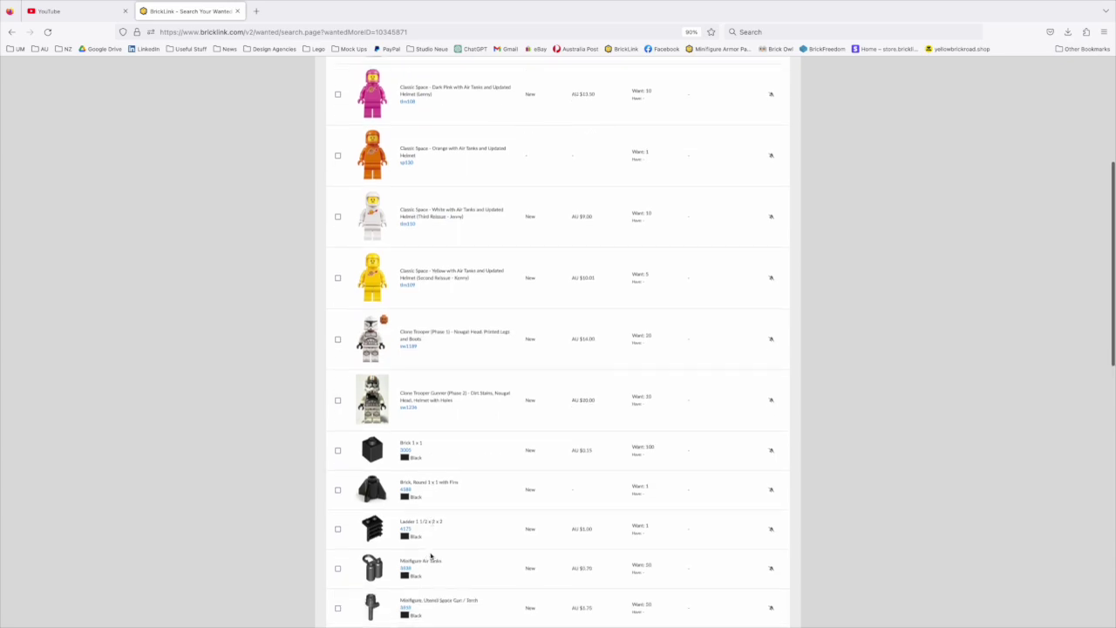
scroll(430, 556, down, 12)
scroll(430, 556, up, 10)
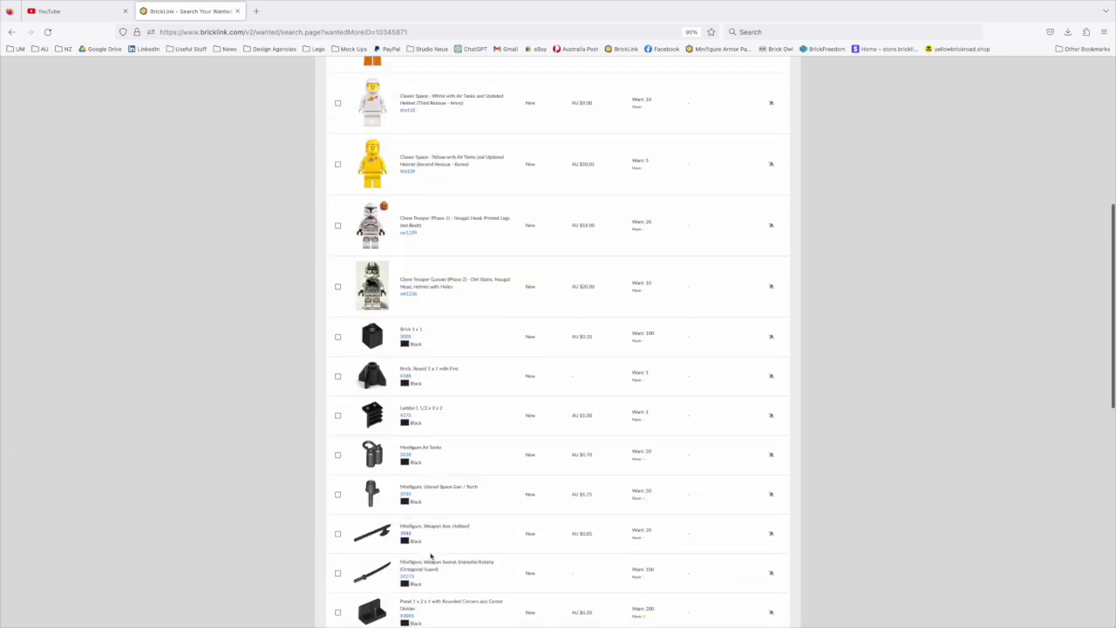
scroll(430, 556, up, 5)
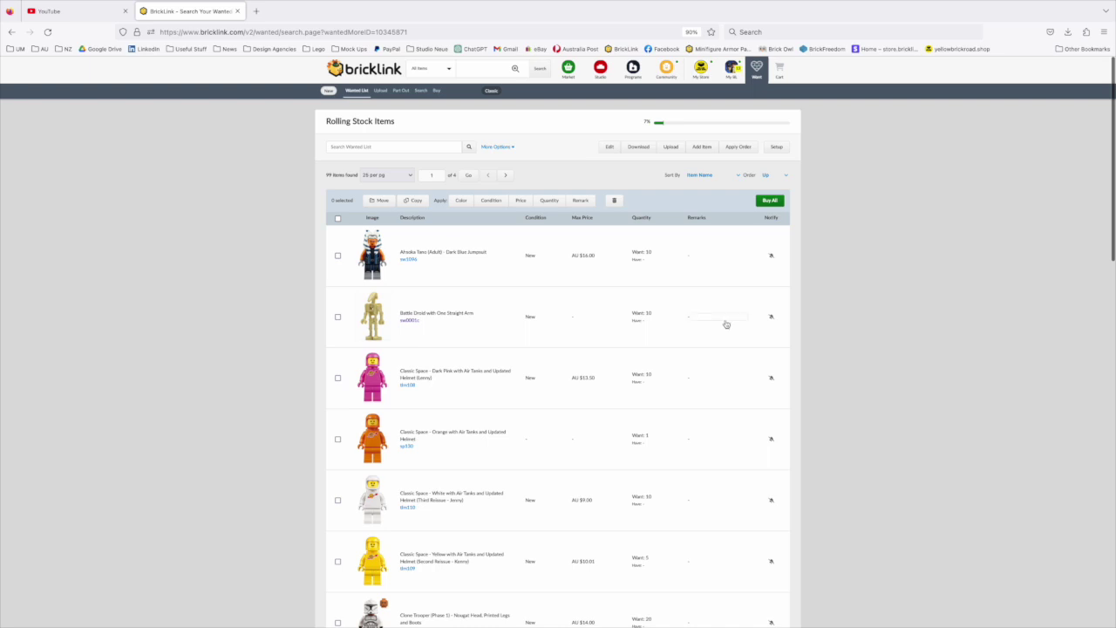
mouse_move(752, 79)
click(748, 100)
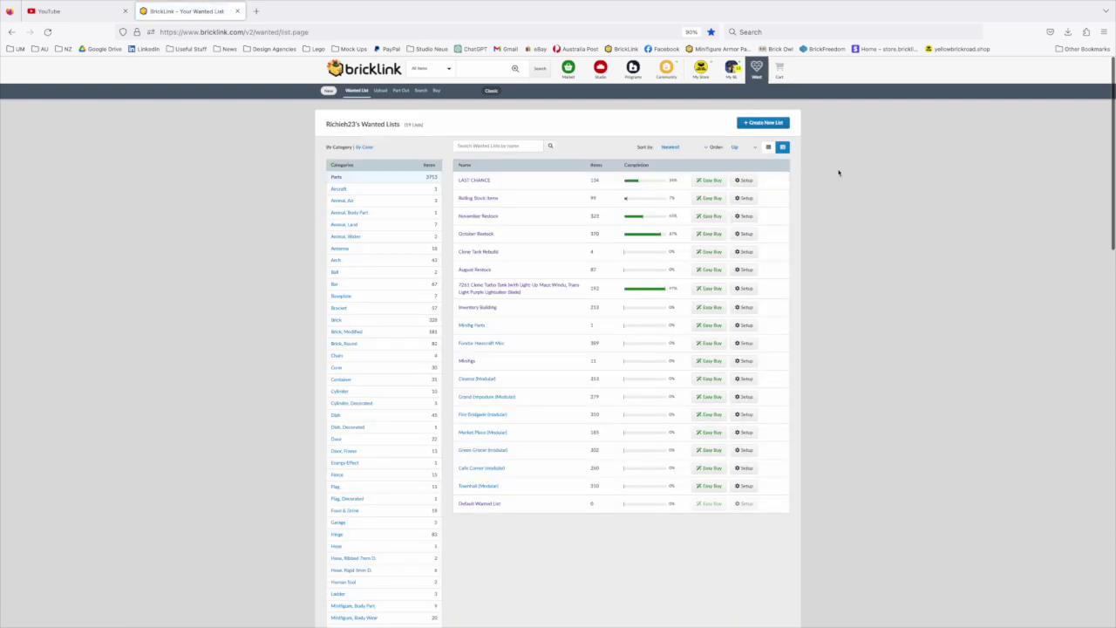